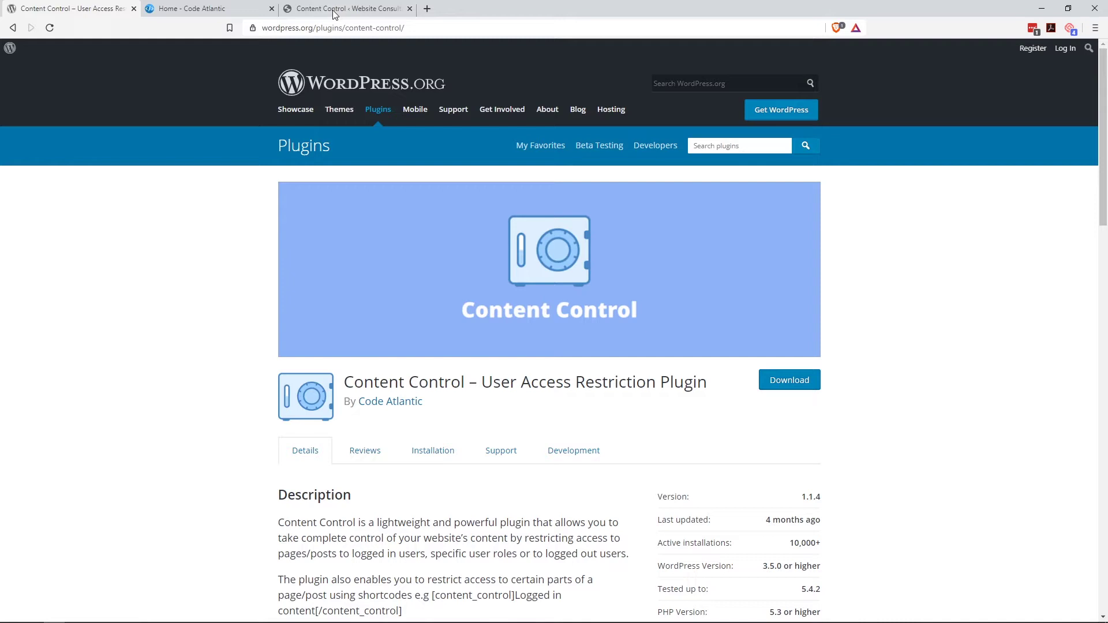
Scroll down the Content Control plugin page on WordPress.org and back to the top
scroll(742, 378, "down", 4)
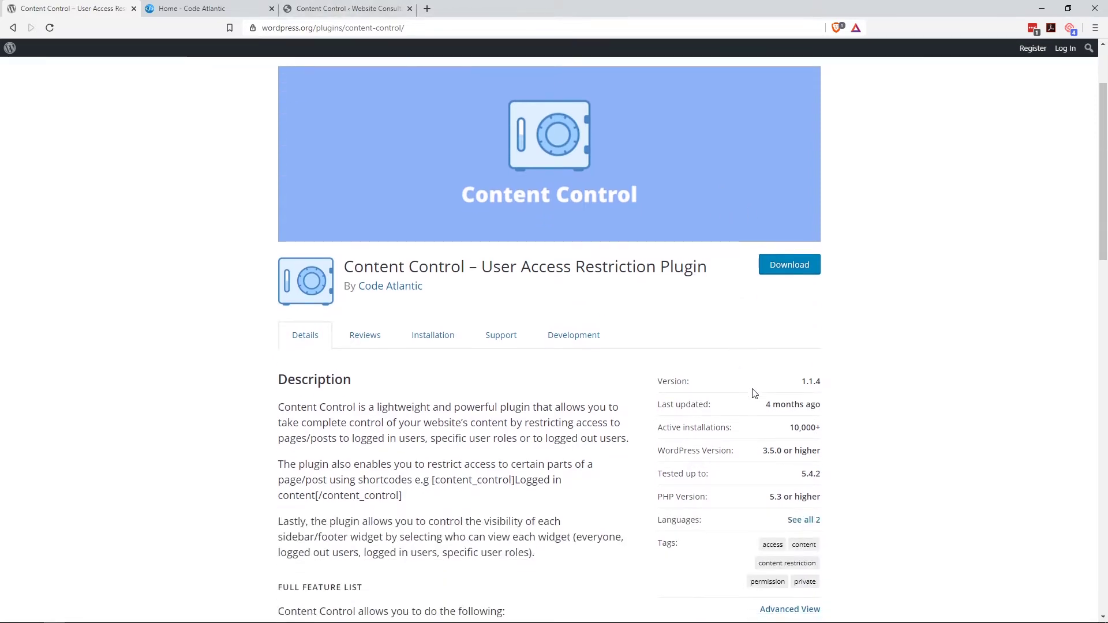
scroll(759, 371, "down", 4)
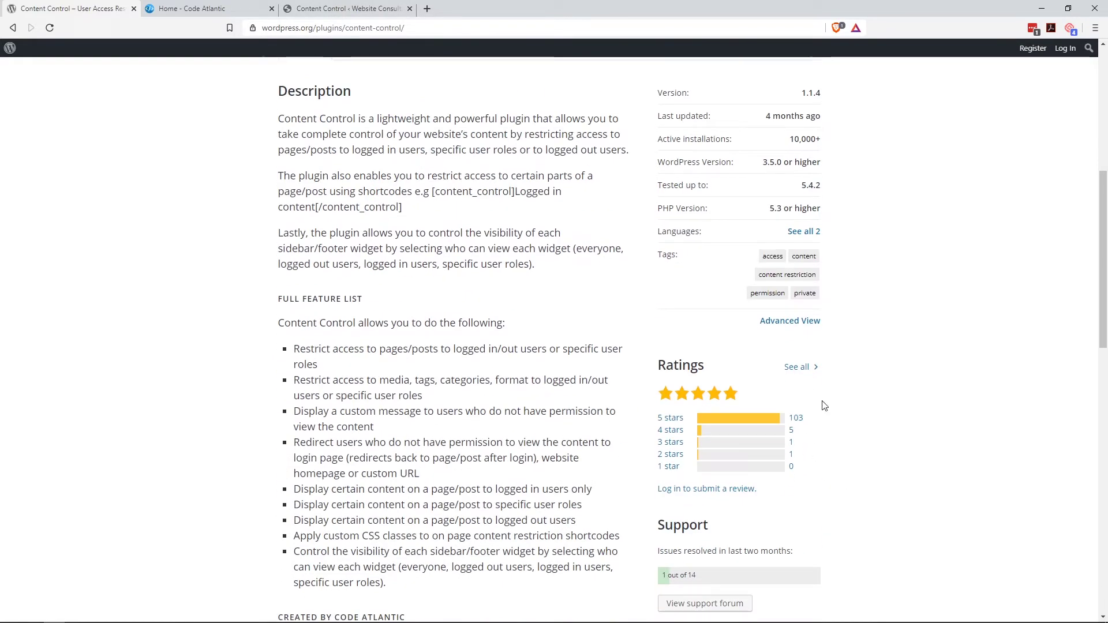
scroll(796, 426, "up", 1)
scroll(791, 442, "up", 5)
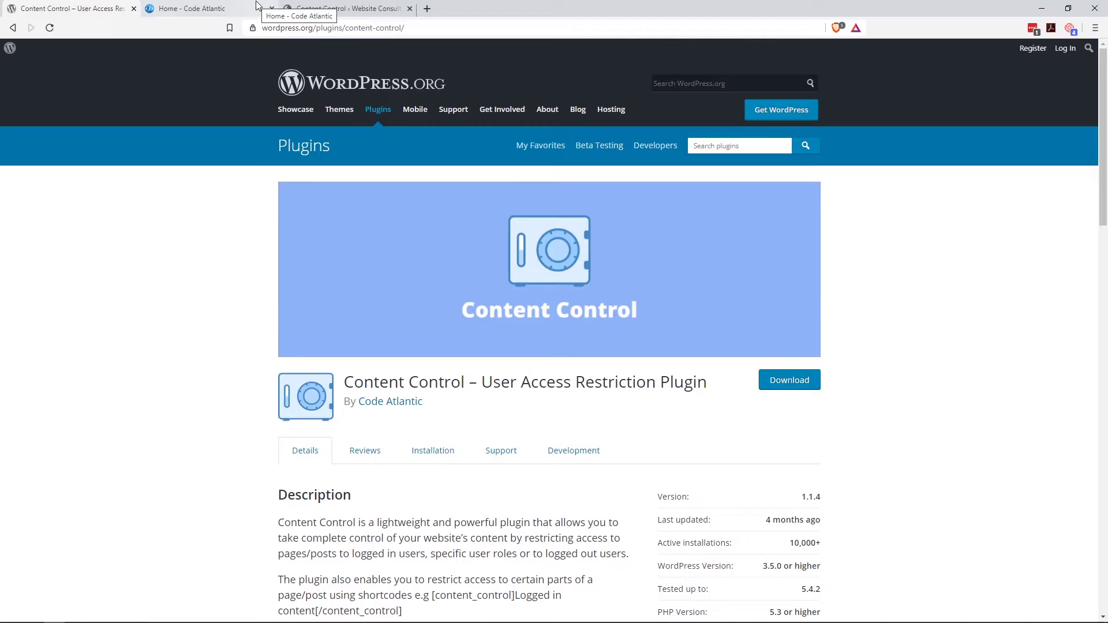
Switch to the Code Atlantic home page and scroll through its plugin listing
left_click(218, 11)
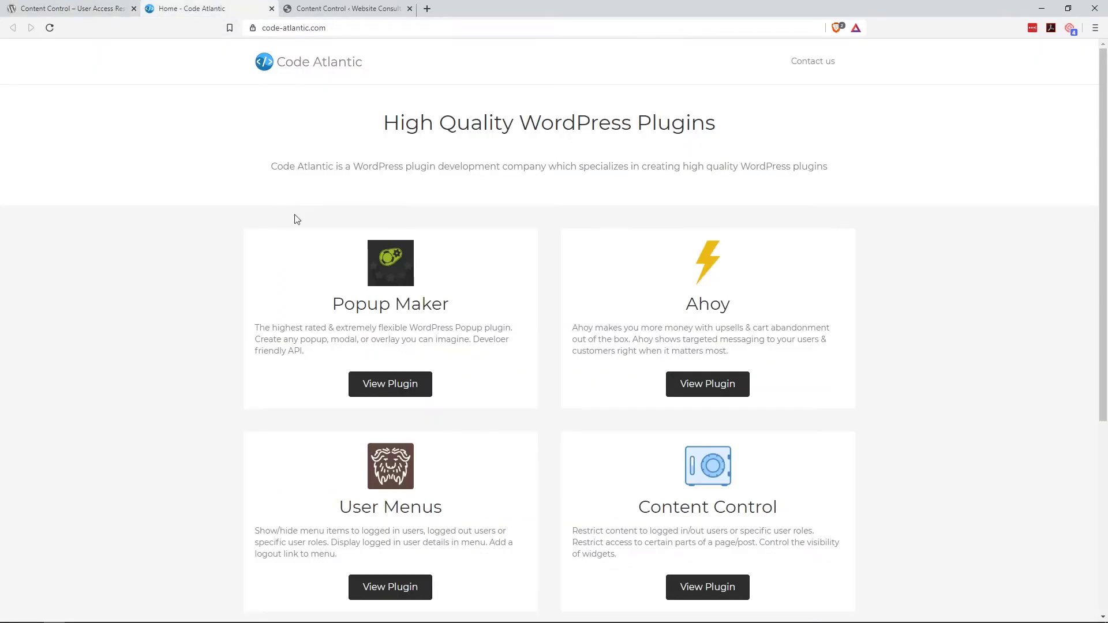
scroll(433, 394, "down", 2)
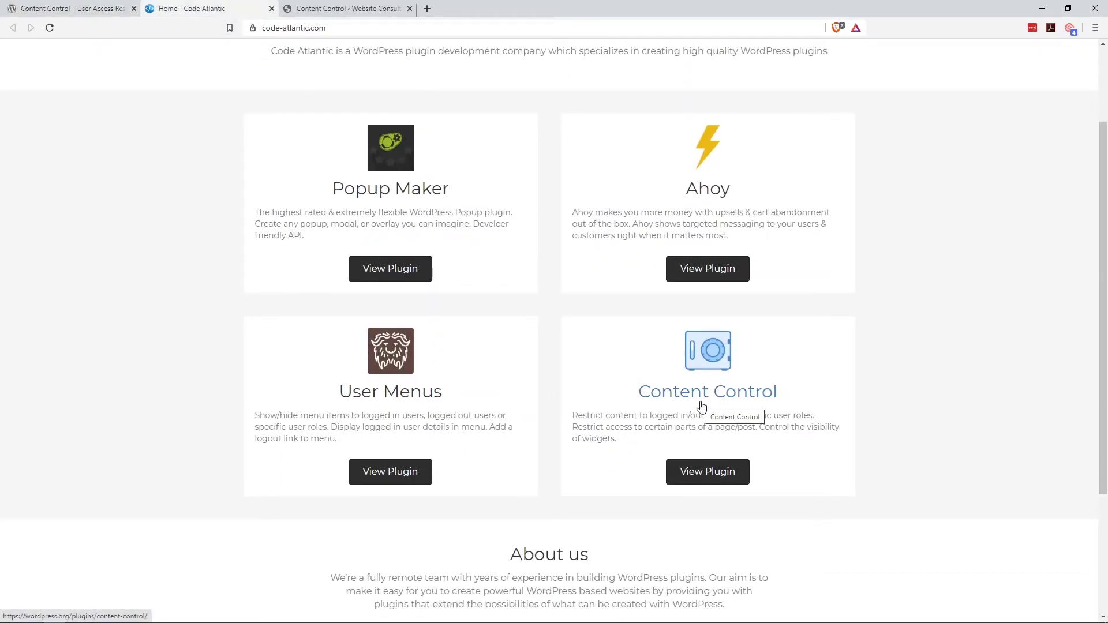
scroll(601, 393, "up", 2)
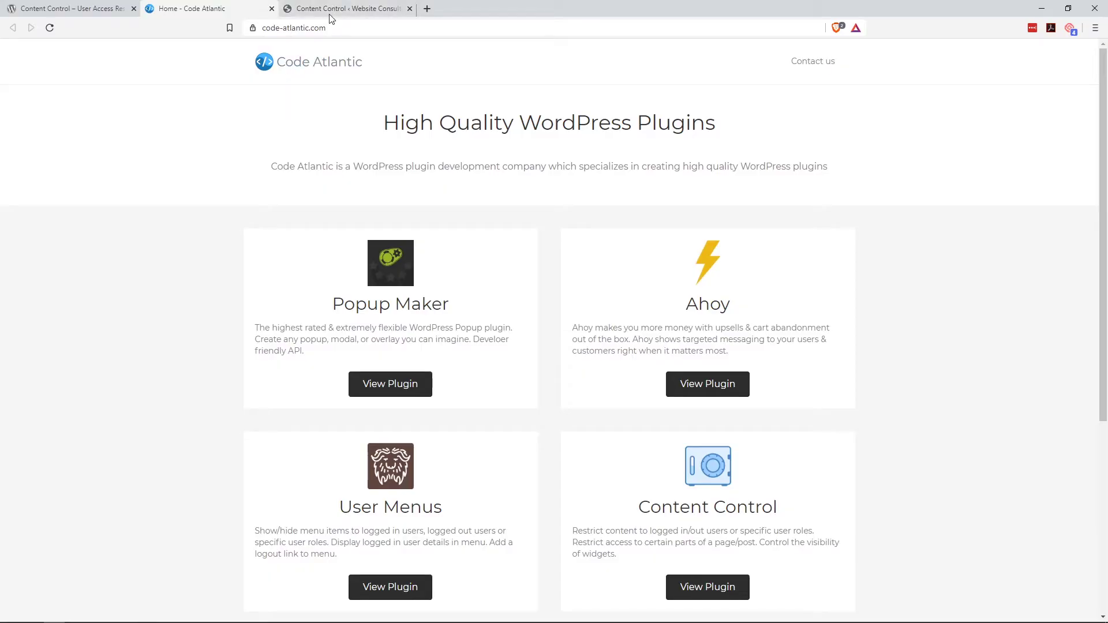
Open 'Private page' from All Pages in the site's editor
left_click(346, 8)
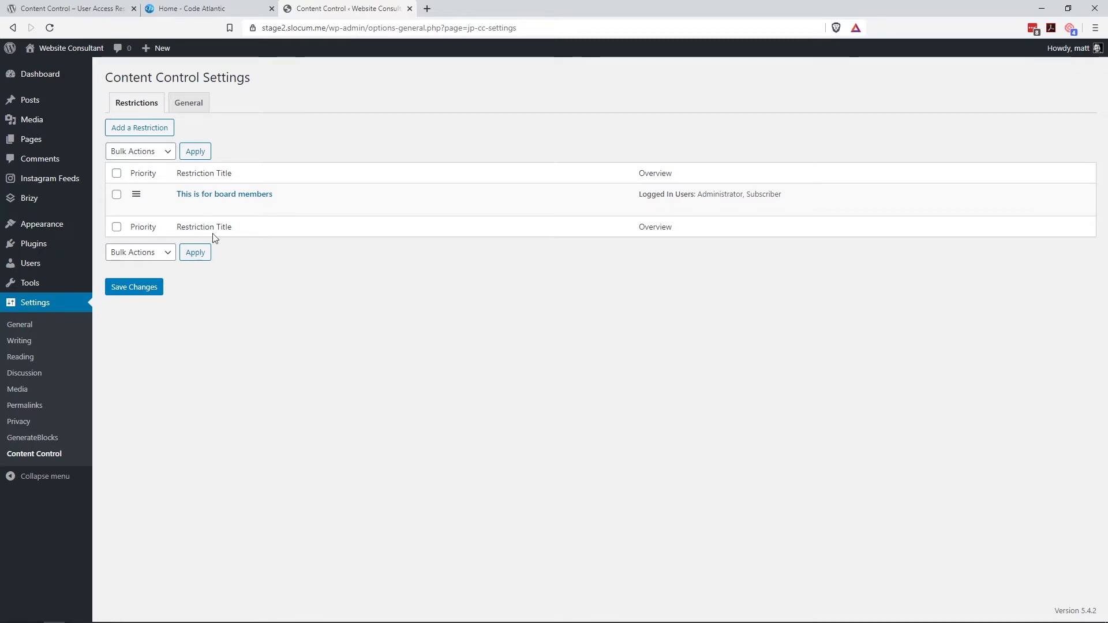
mouse_move(60, 141)
left_click(127, 145)
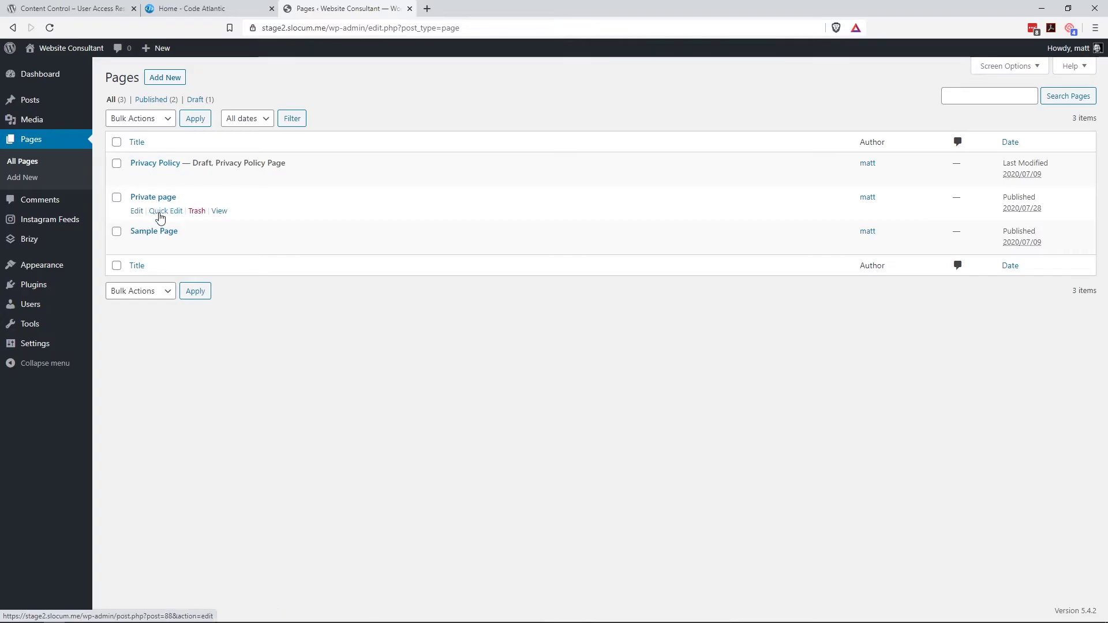
left_click(137, 211)
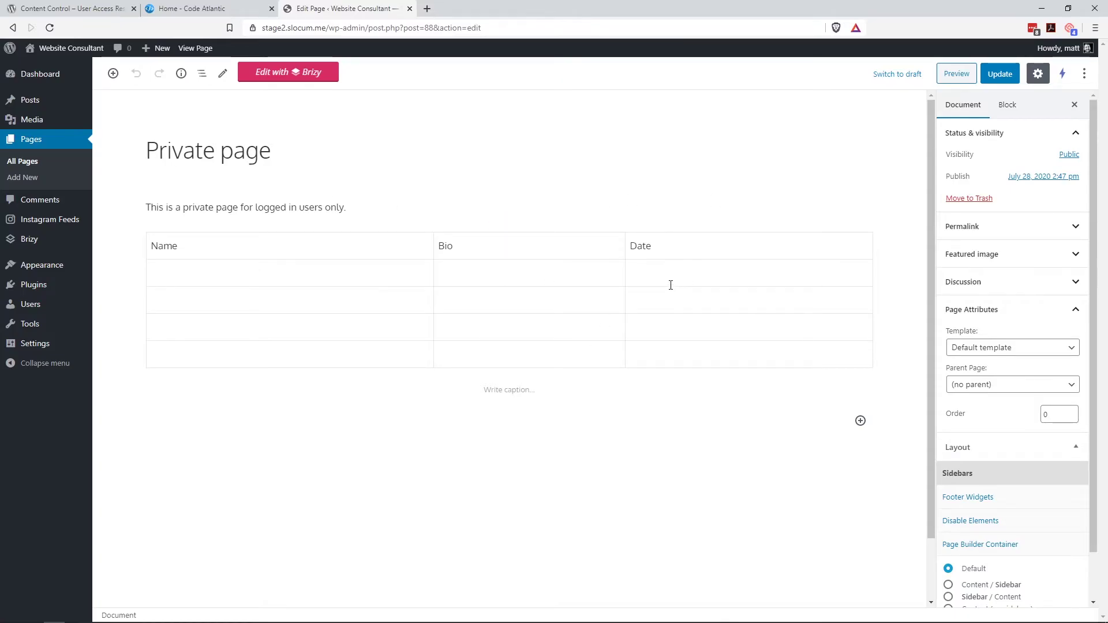
Select the Name, Bio, Date table and place the caret in the fourth row's Name cell
left_click(462, 280)
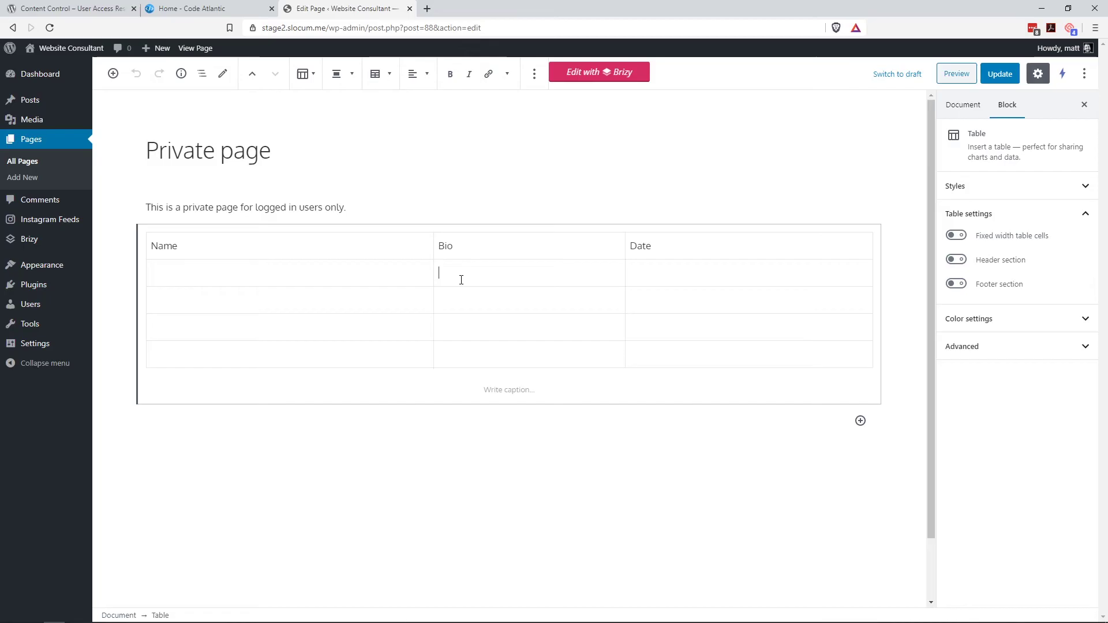
left_click(344, 357)
mouse_move(51, 328)
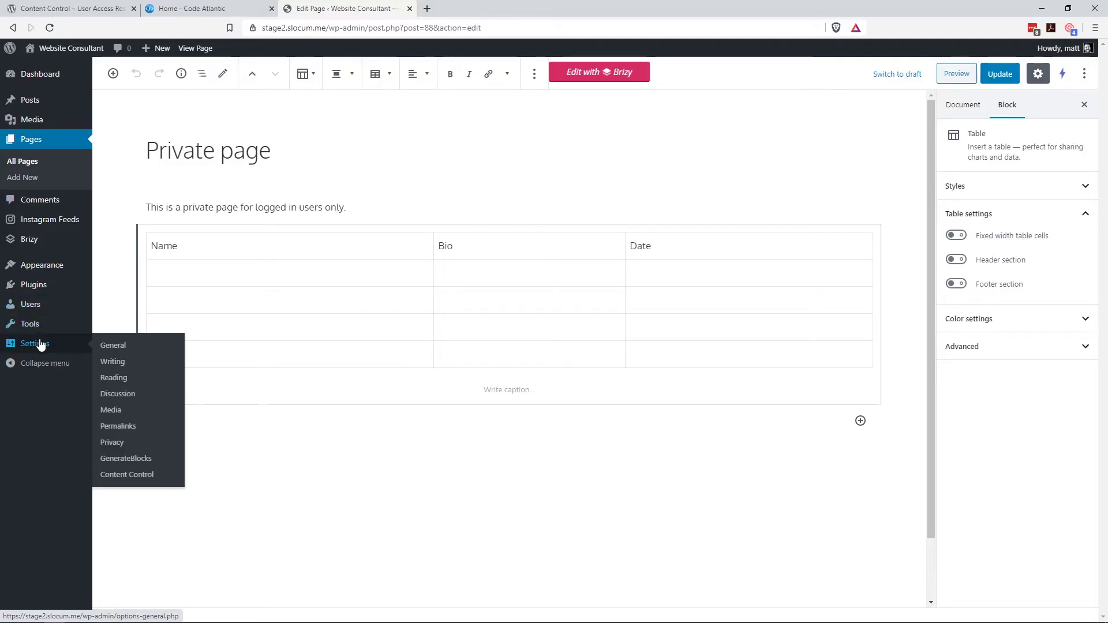
Edit 'This is for board members', keeping Logged In Users with Administrator and Subscriber roles
left_click(160, 477)
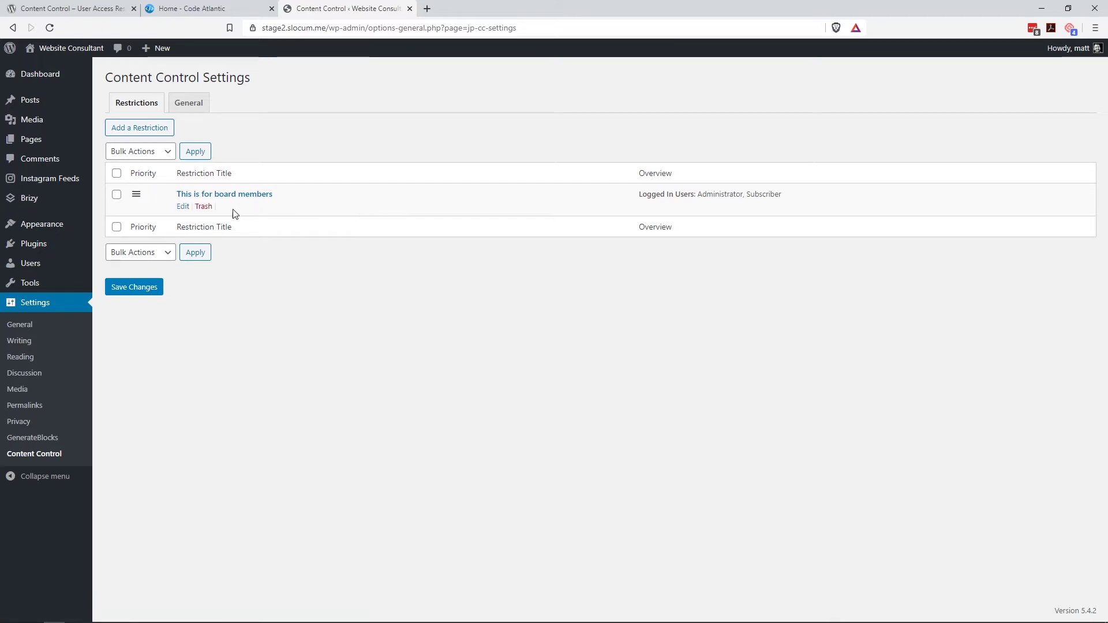
left_click(183, 207)
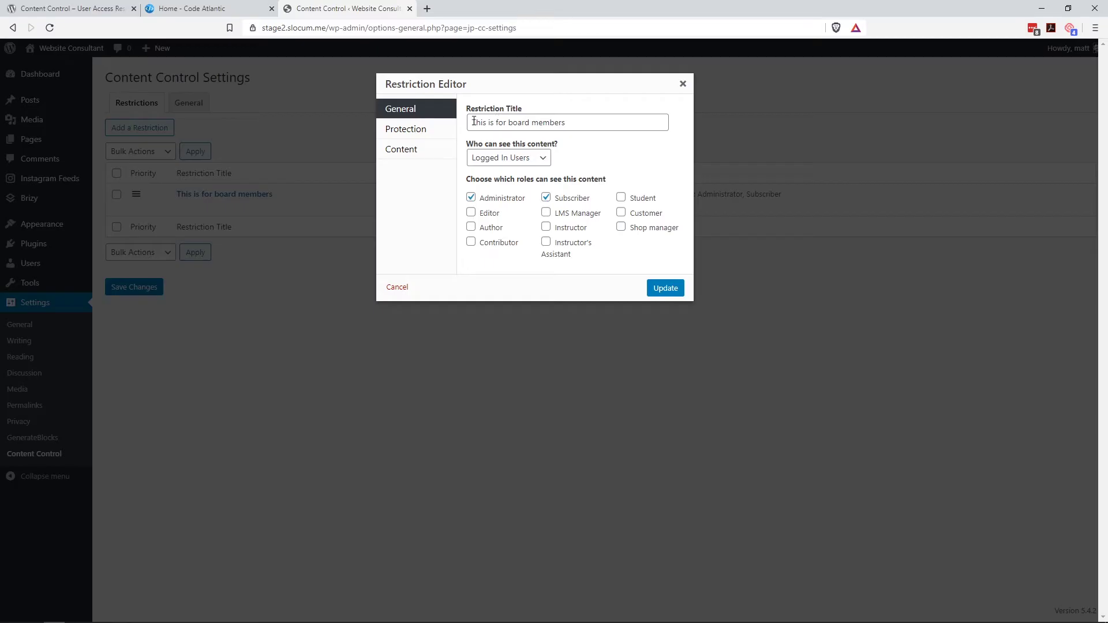
left_click_drag(474, 121, 607, 121)
left_click(583, 123)
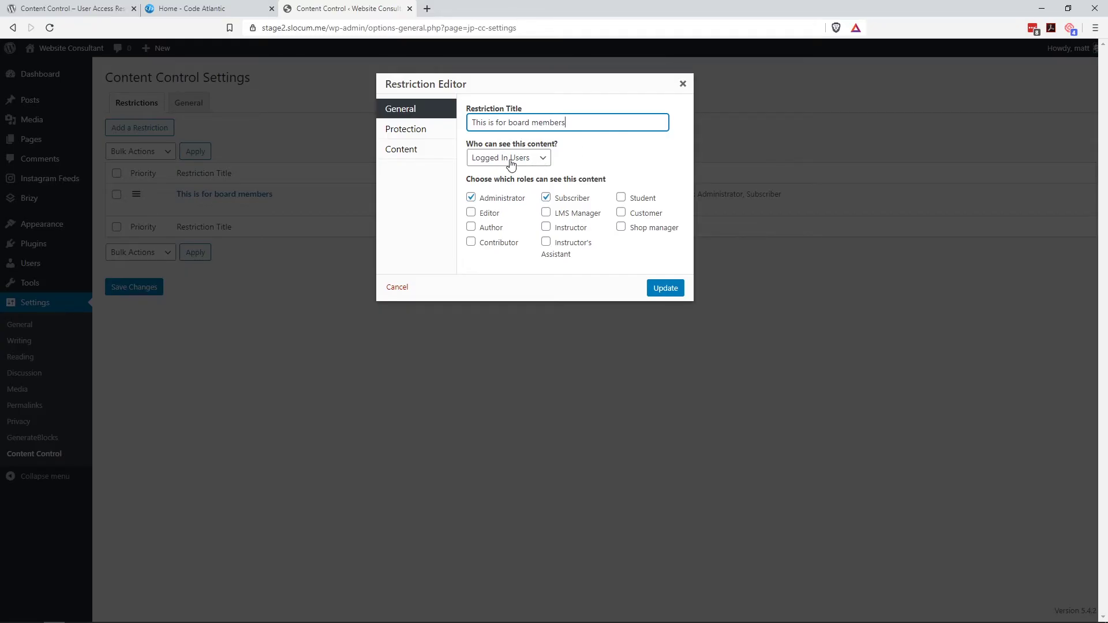
left_click(538, 161)
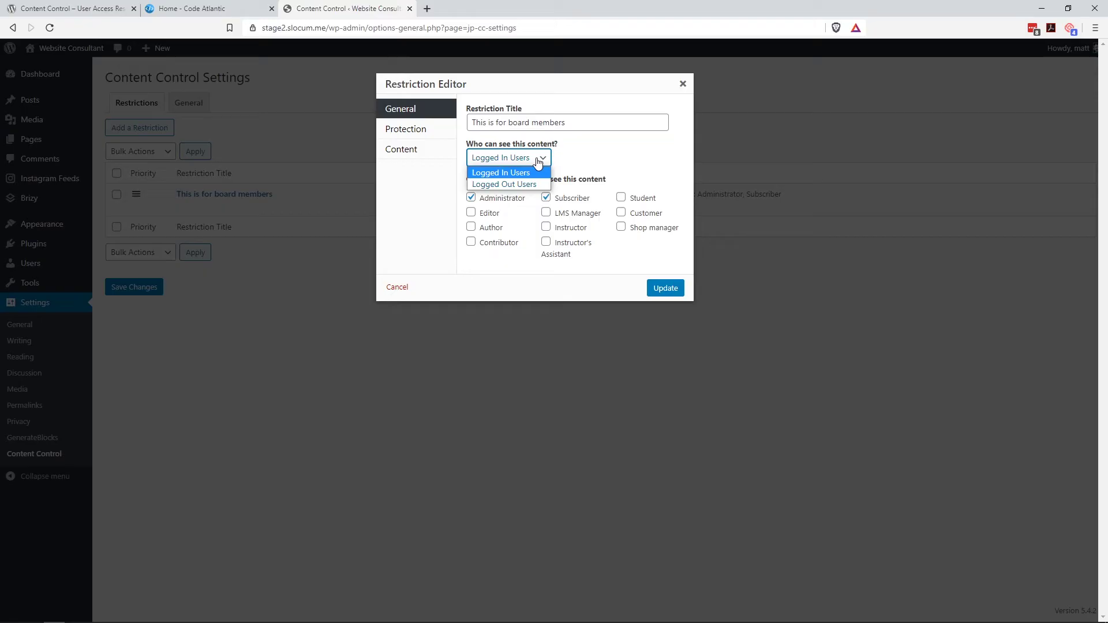
left_click(599, 164)
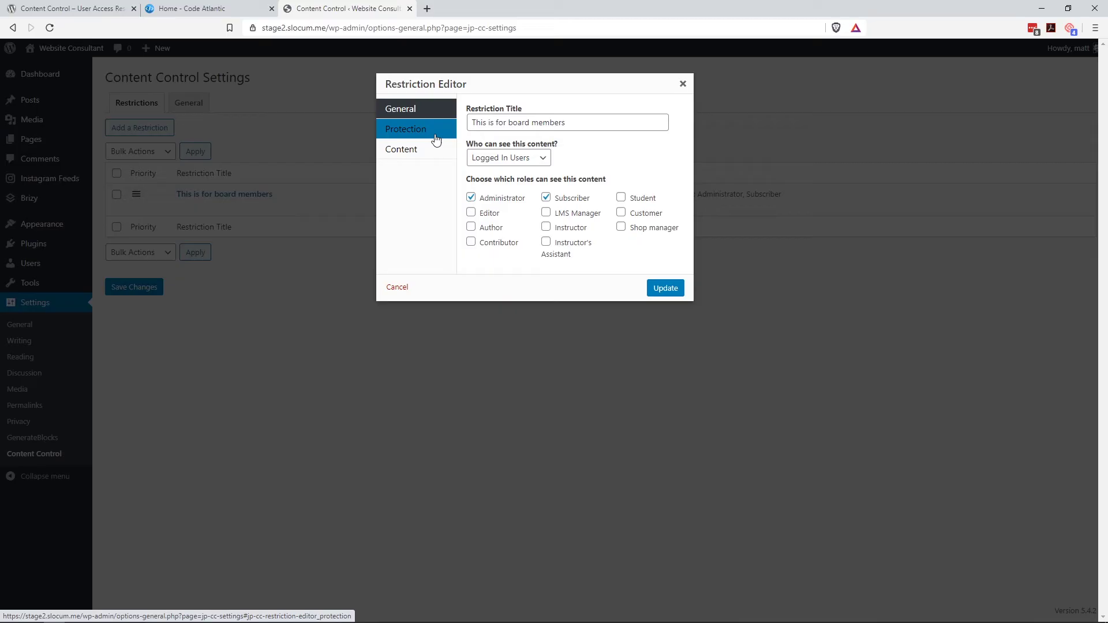
Review the protection options, keeping Redirect with Login & Back as the destination
left_click(436, 140)
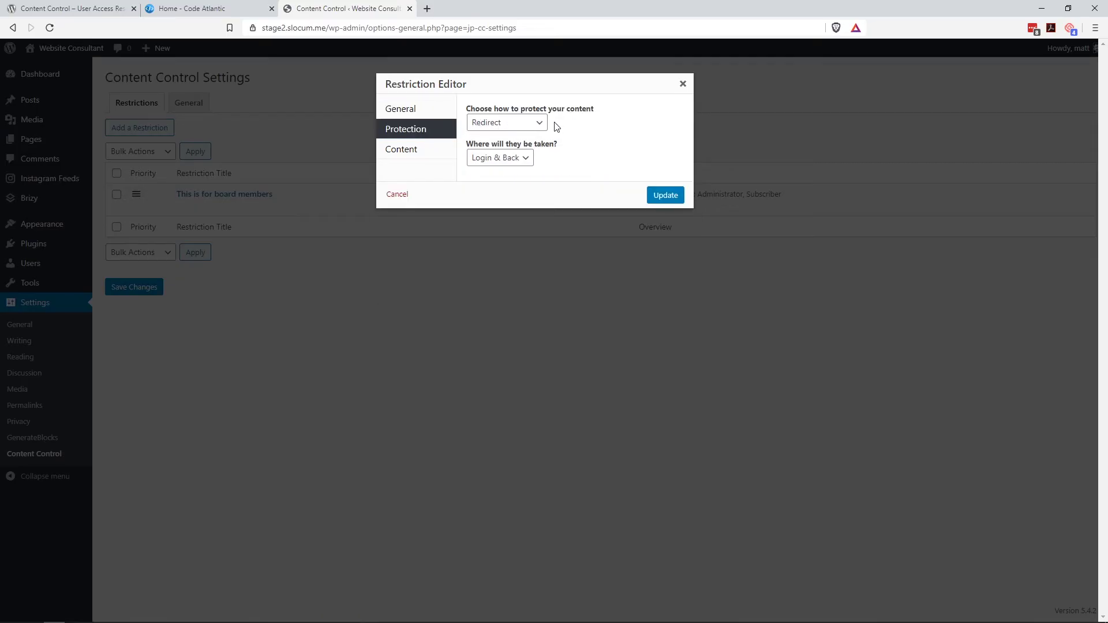
left_click(524, 127)
left_click(538, 138)
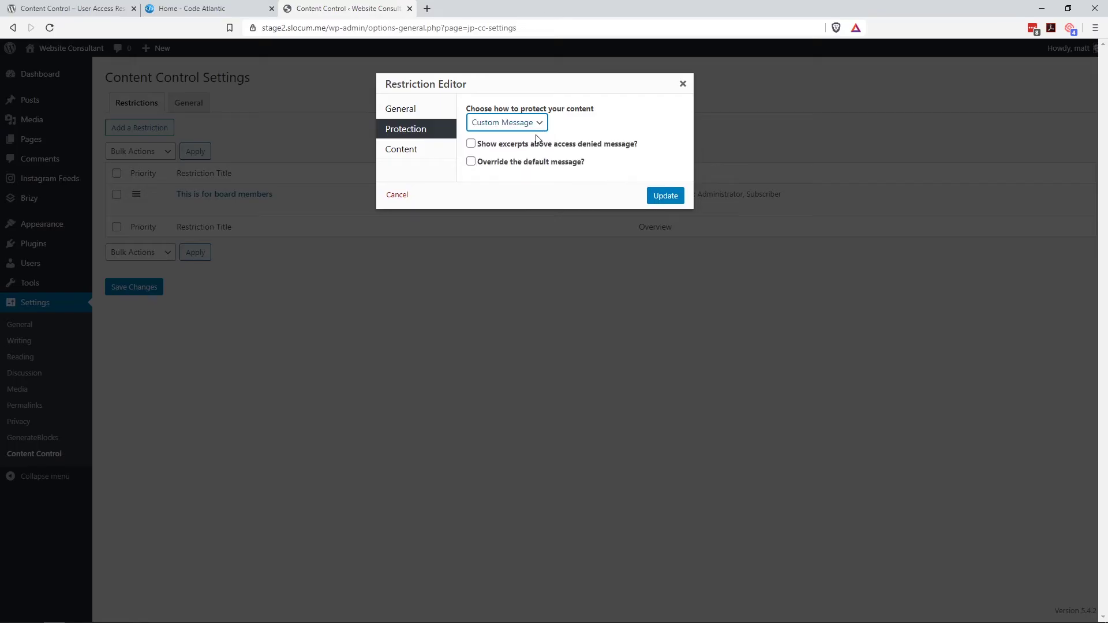
left_click(508, 123)
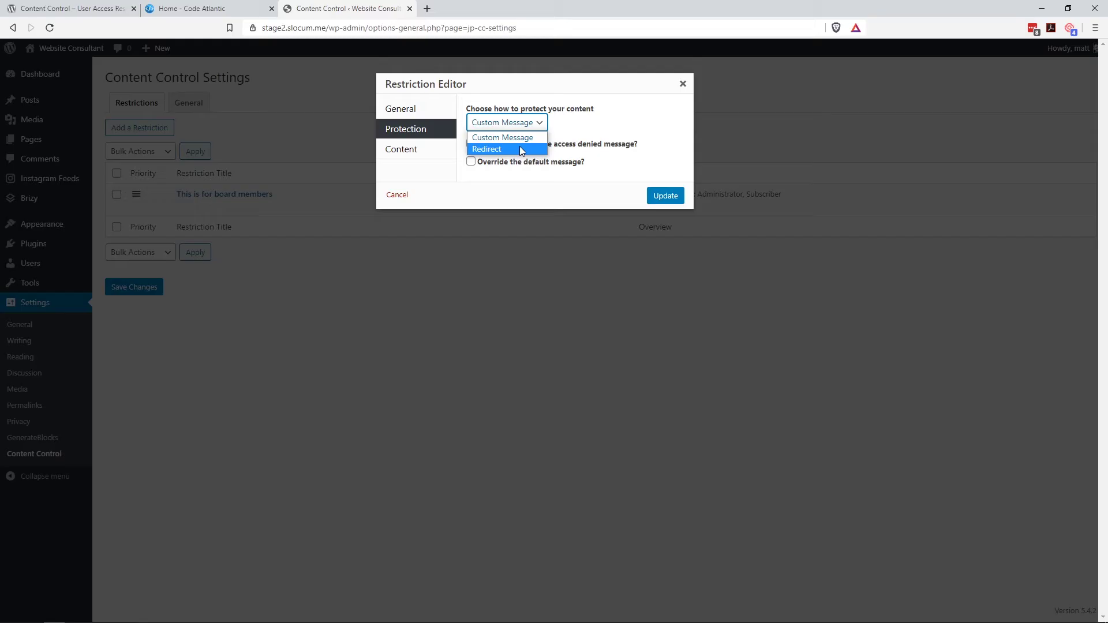
left_click(519, 149)
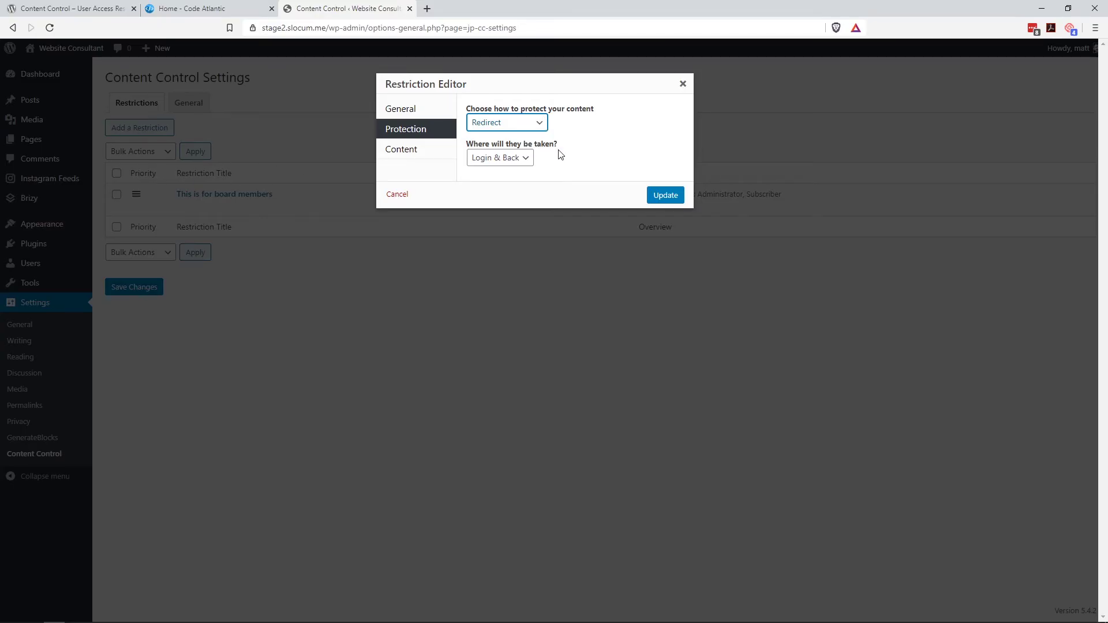
left_click(534, 121)
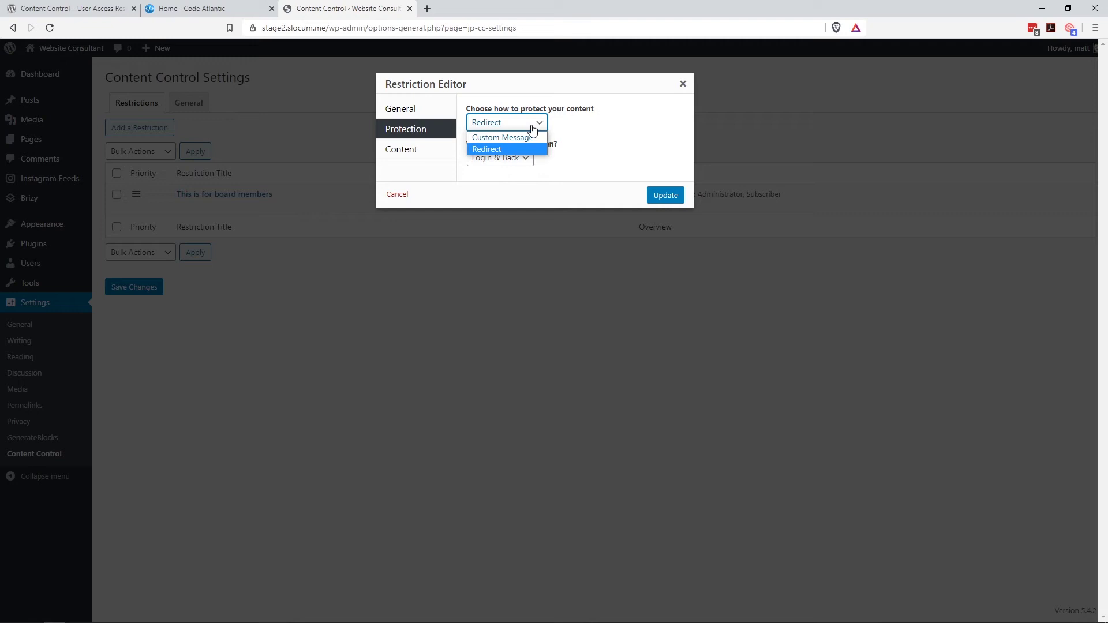
left_click(631, 153)
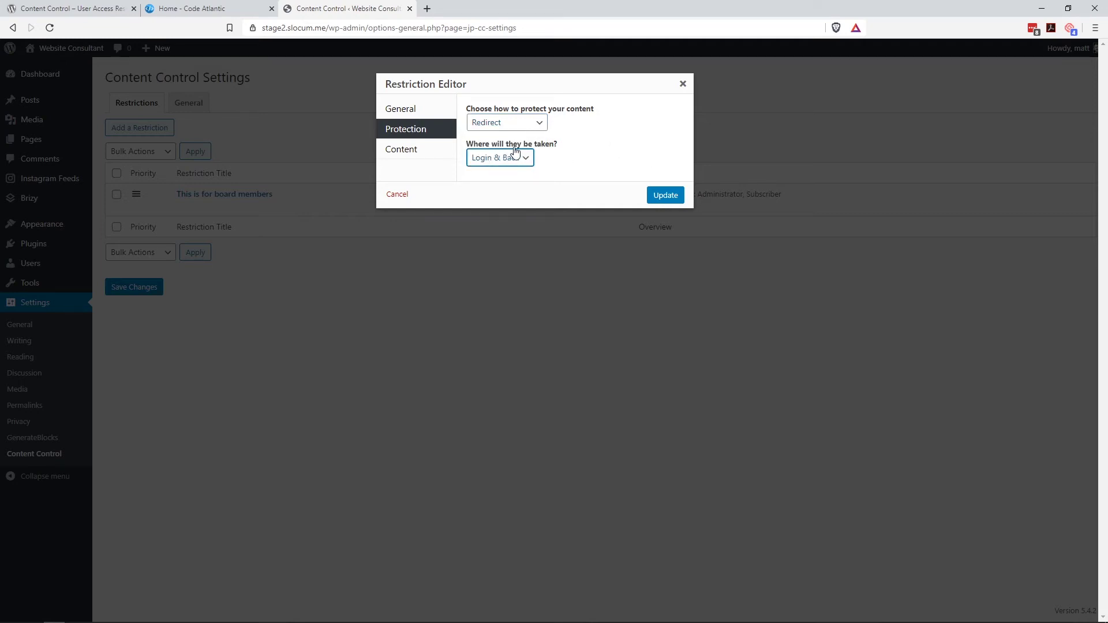
left_click(521, 164)
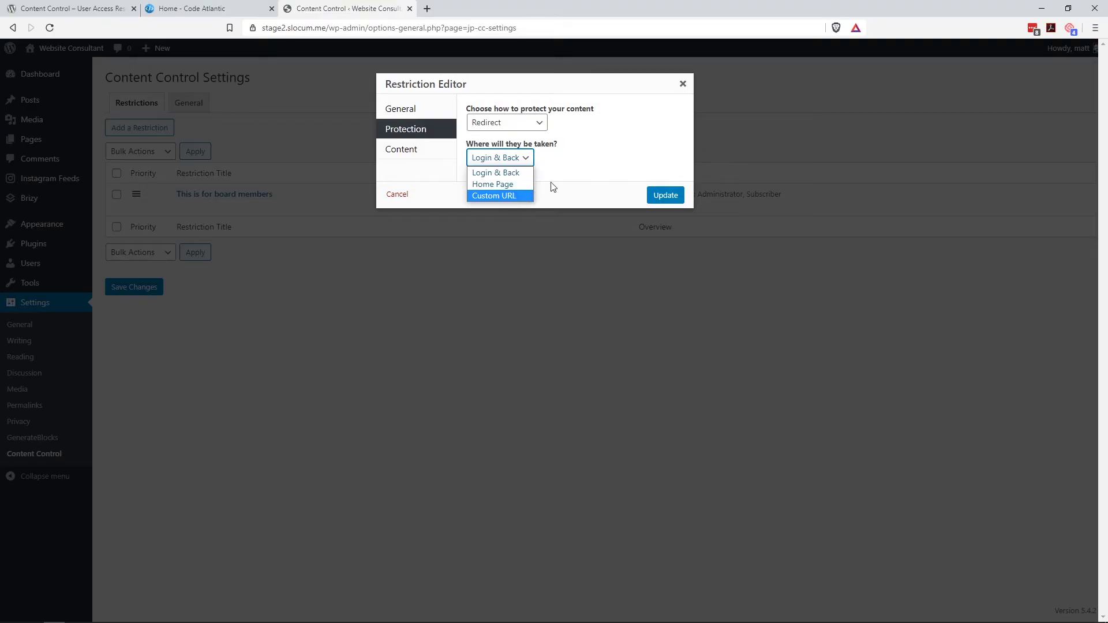
left_click(595, 153)
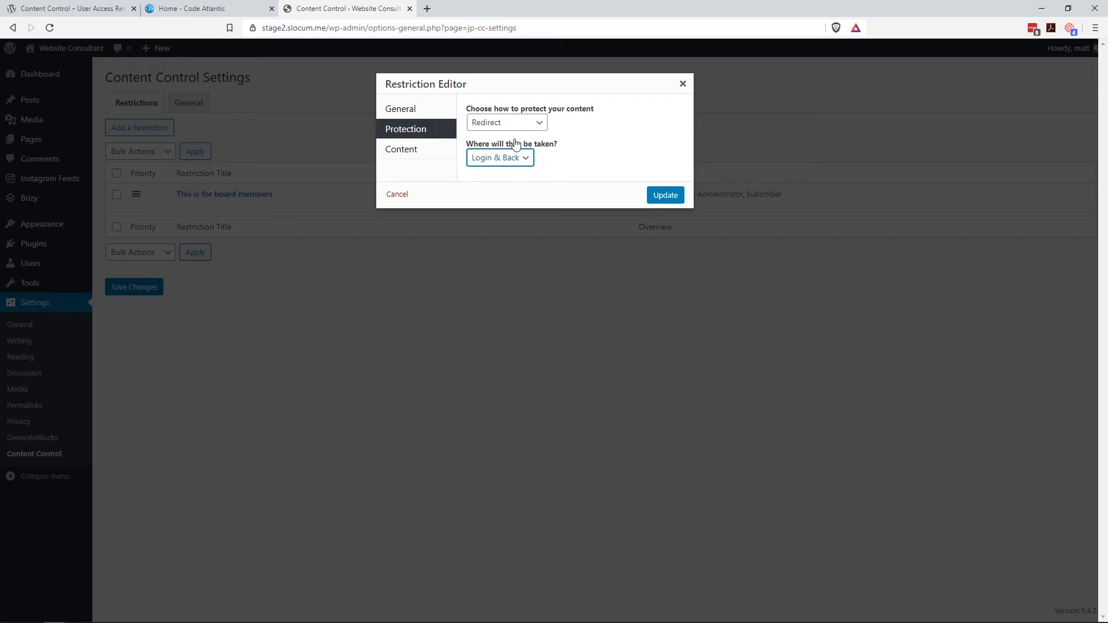
left_click(420, 150)
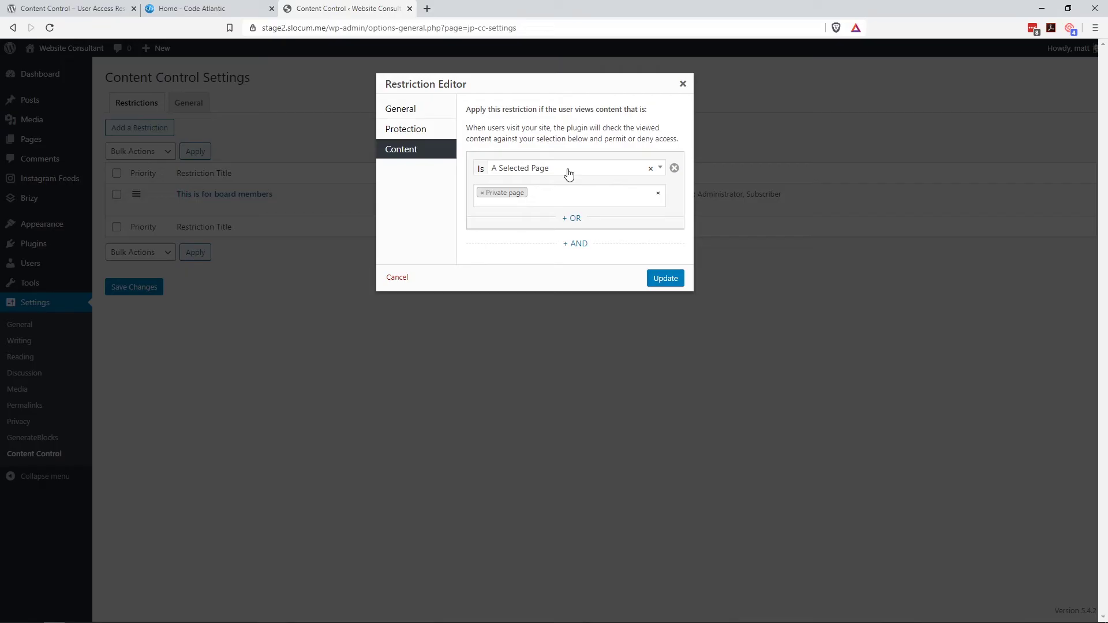
Apply the restriction to 'Private page' via Is A Selected Page and update it
left_click(547, 193)
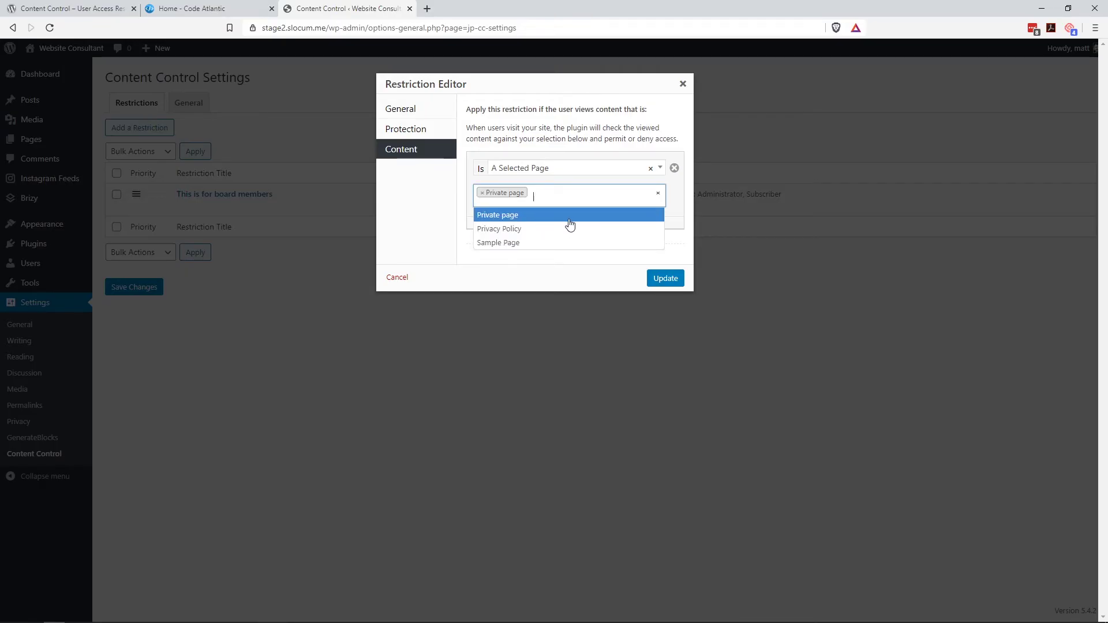
left_click(540, 193)
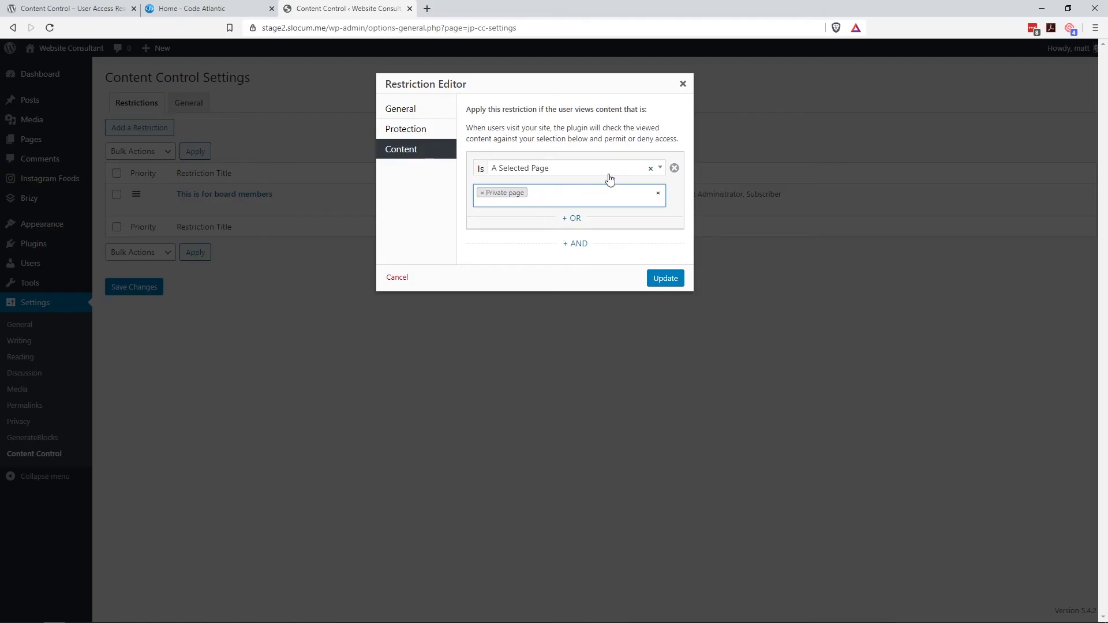
left_click(547, 174)
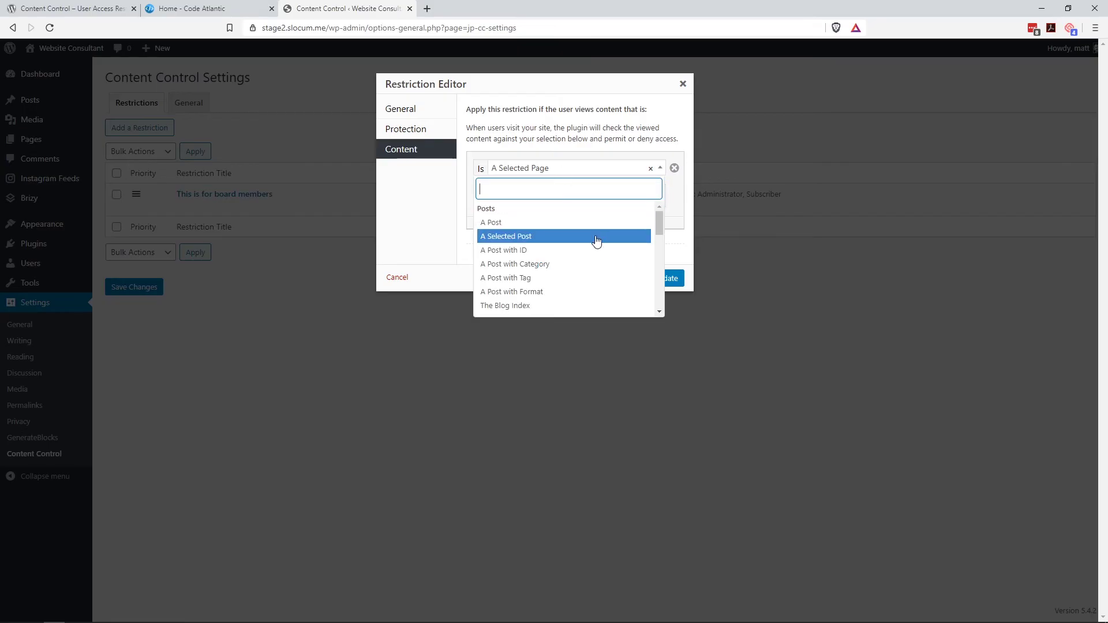
scroll(589, 266, "down", 10)
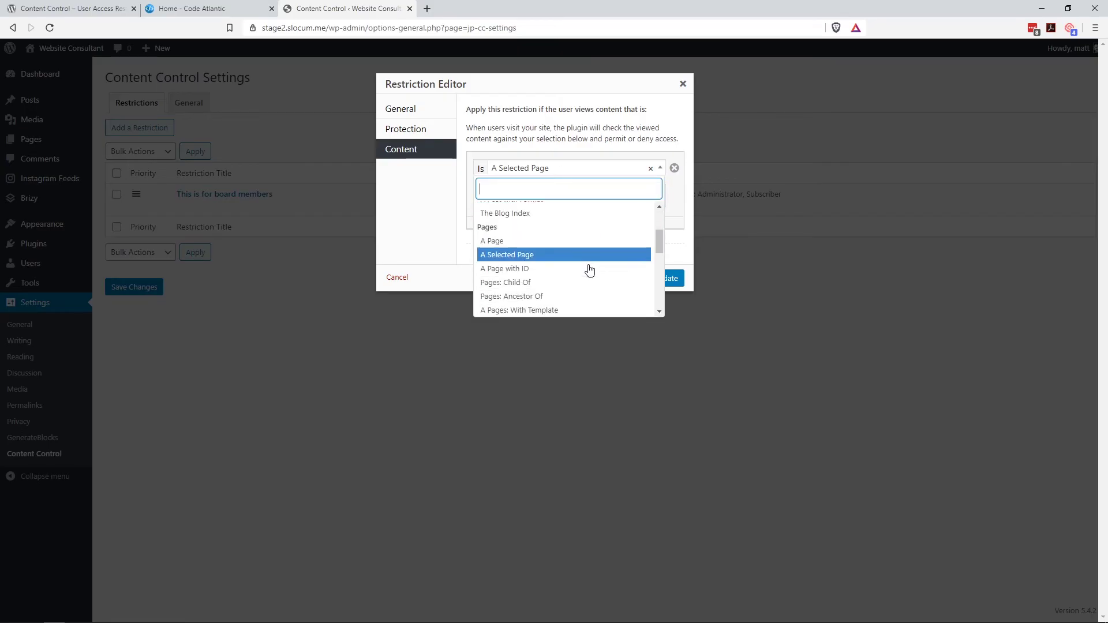
scroll(575, 263, "down", 1)
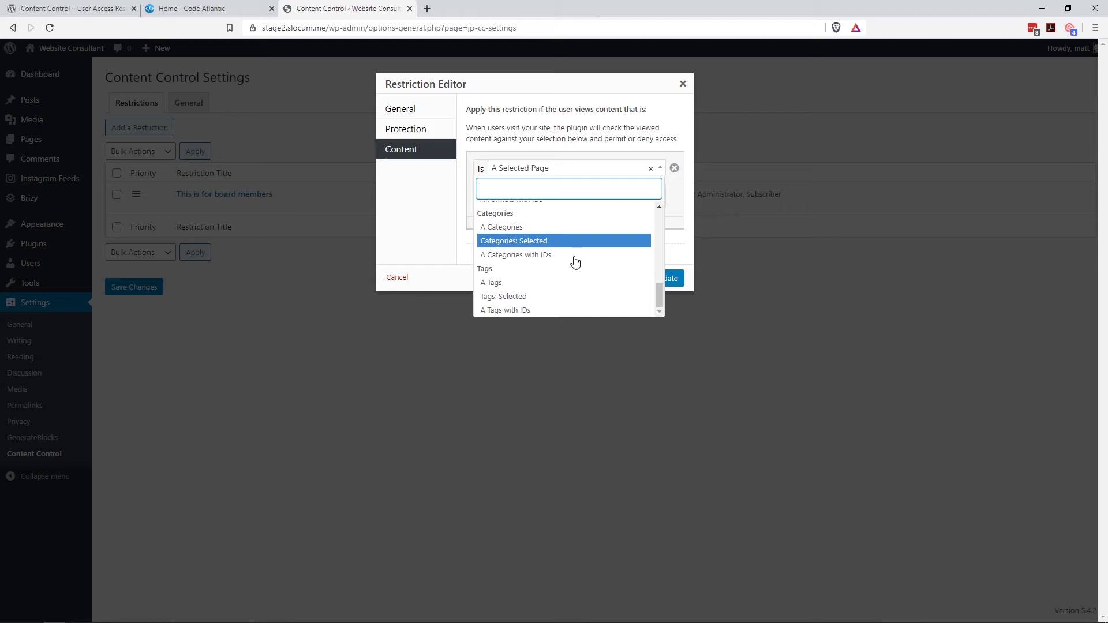
scroll(539, 294, "up", 8)
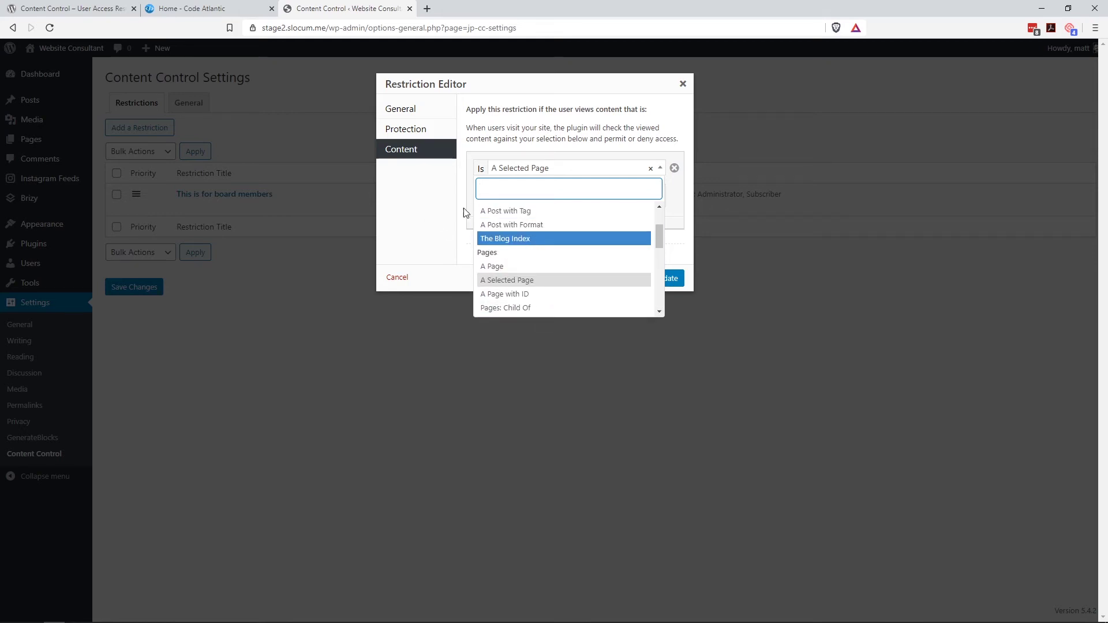
left_click(413, 219)
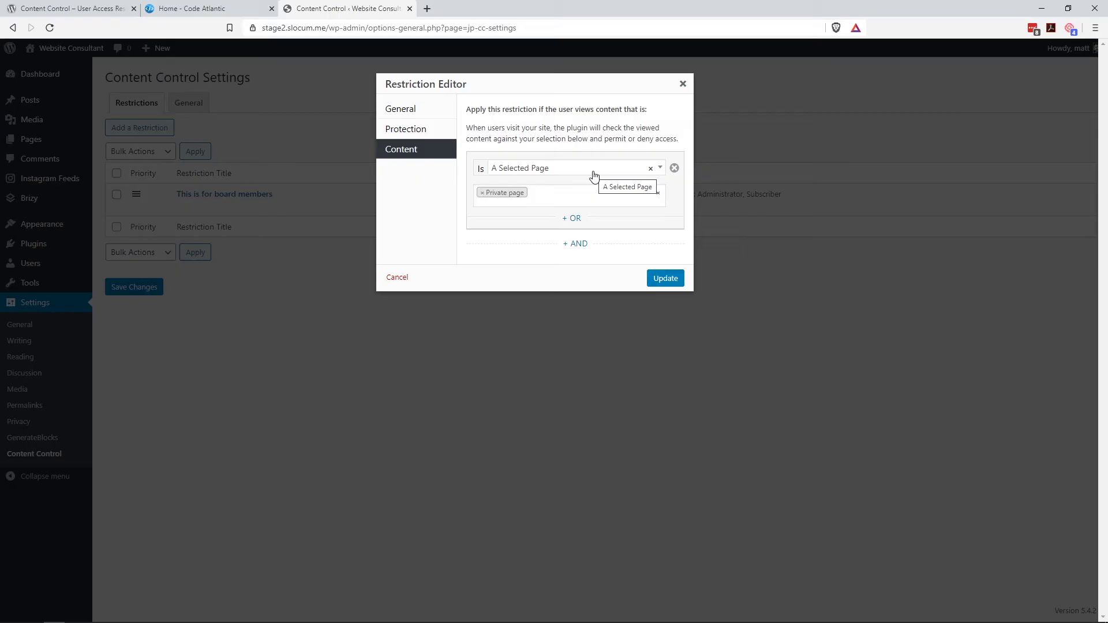
left_click(667, 279)
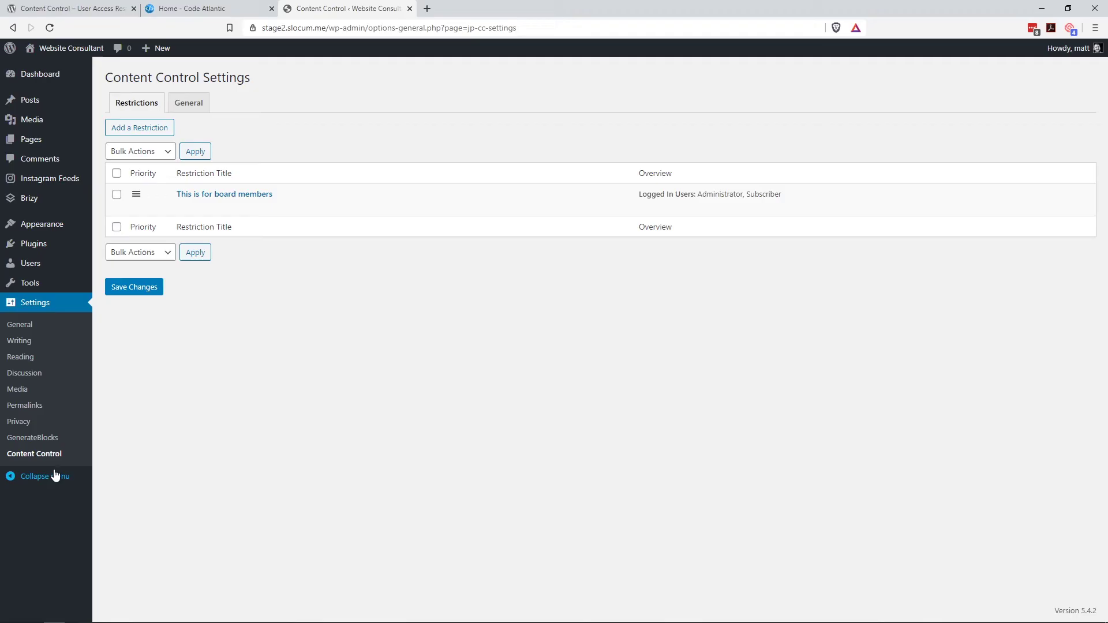
View 'Private page' on the site and copy its URL
mouse_move(67, 148)
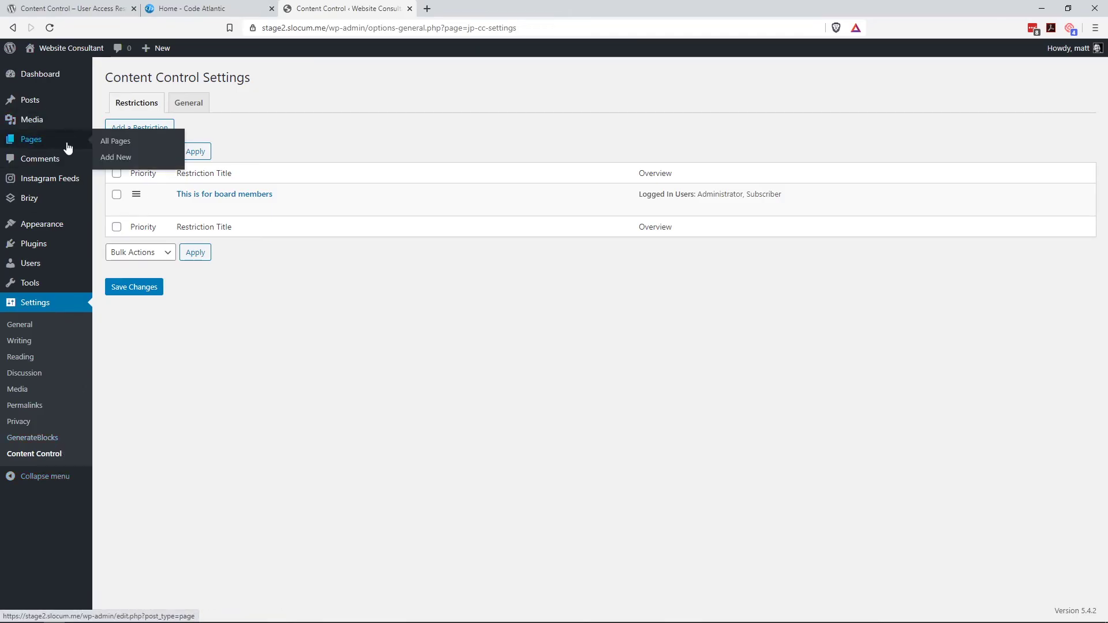
left_click(113, 142)
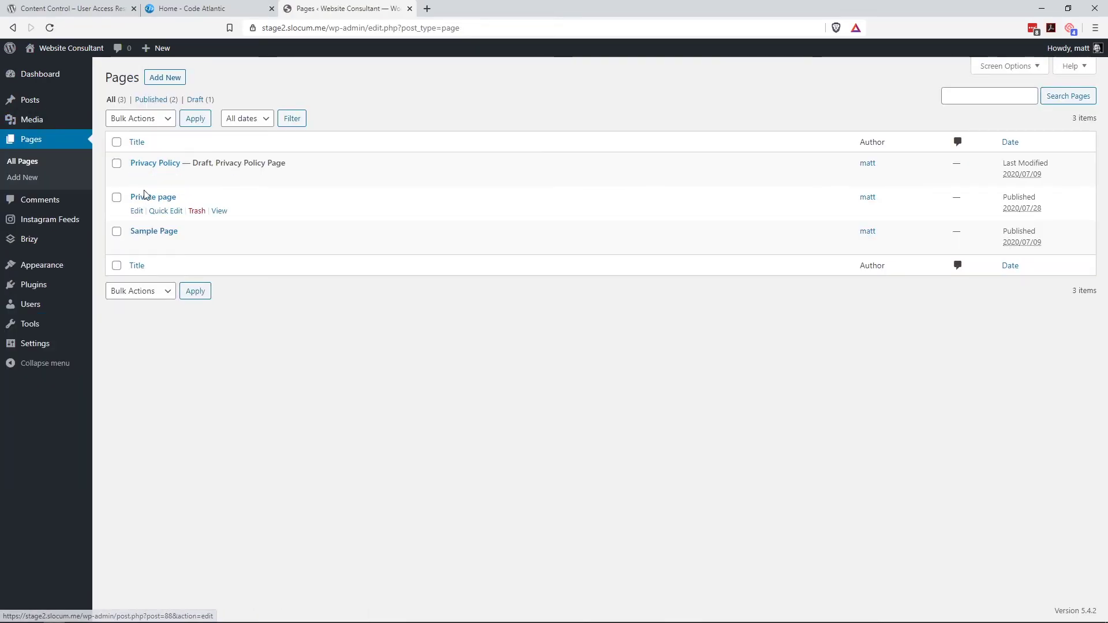
left_click(221, 214)
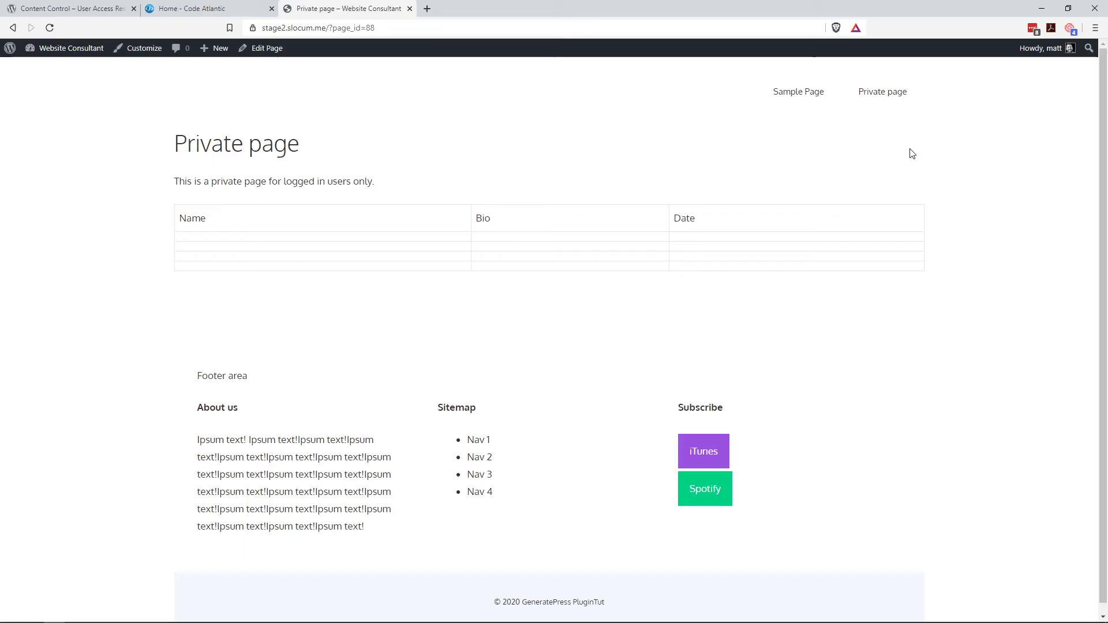
left_click(413, 24)
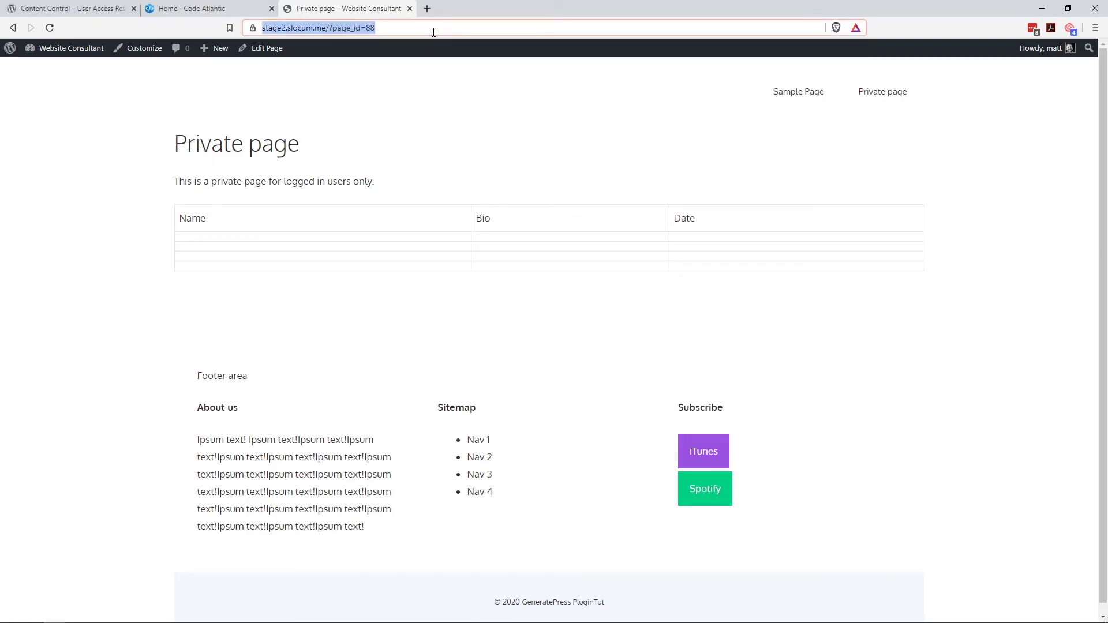
key("ctrl+c")
Load the Private page URL in a private window to confirm logged-out visitors hit the login screen
key("ctrl+shift+n")
key("ctrl+v")
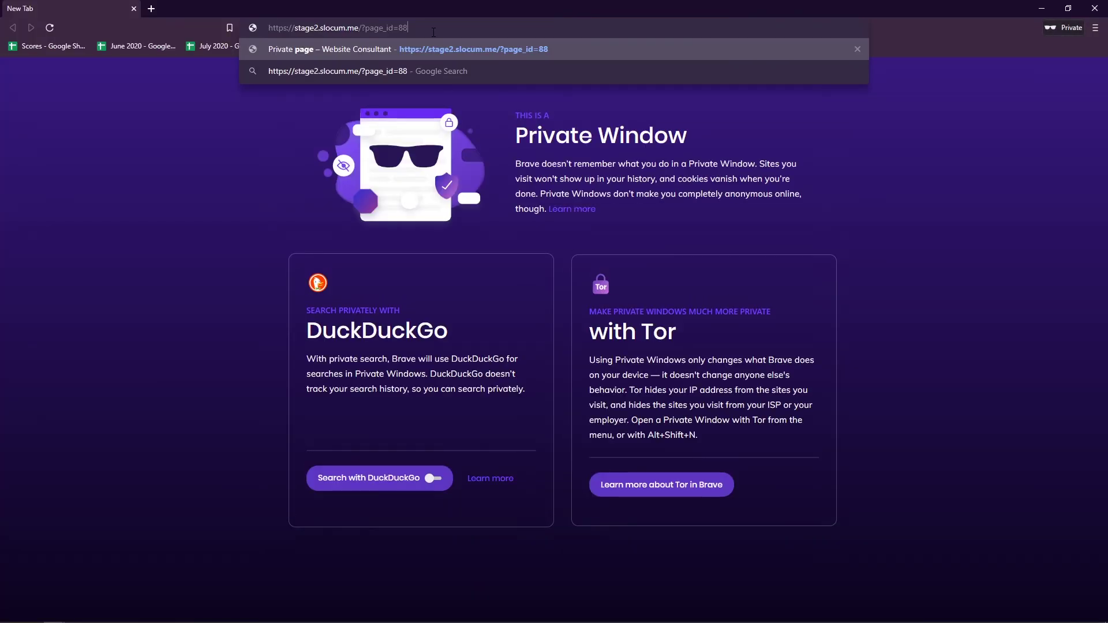
key("Return")
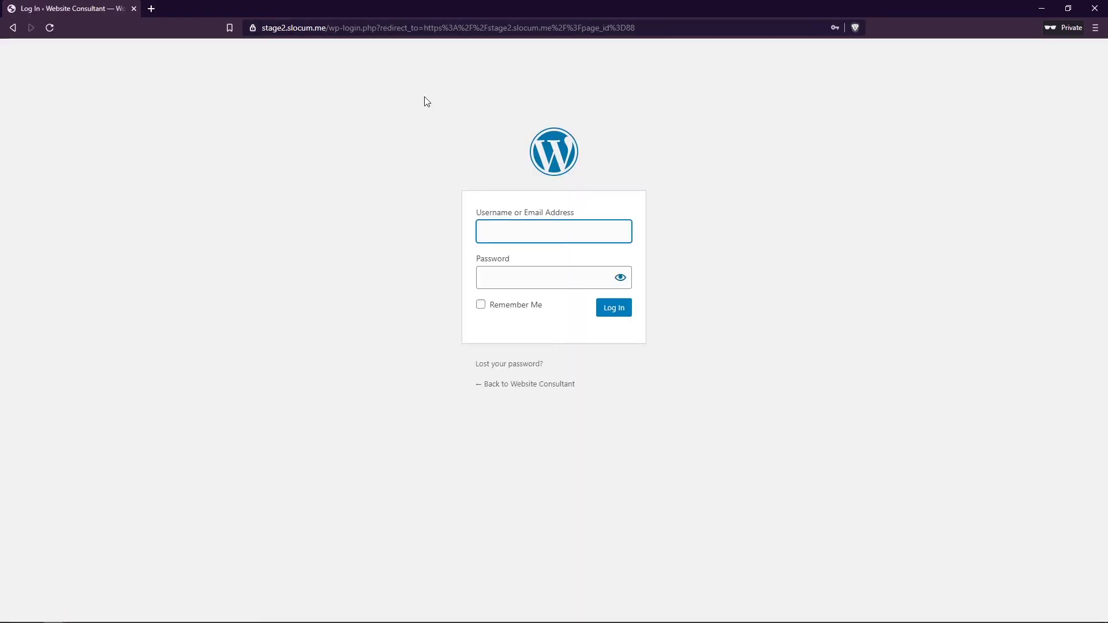
left_click(359, 30)
key("ctrl+v")
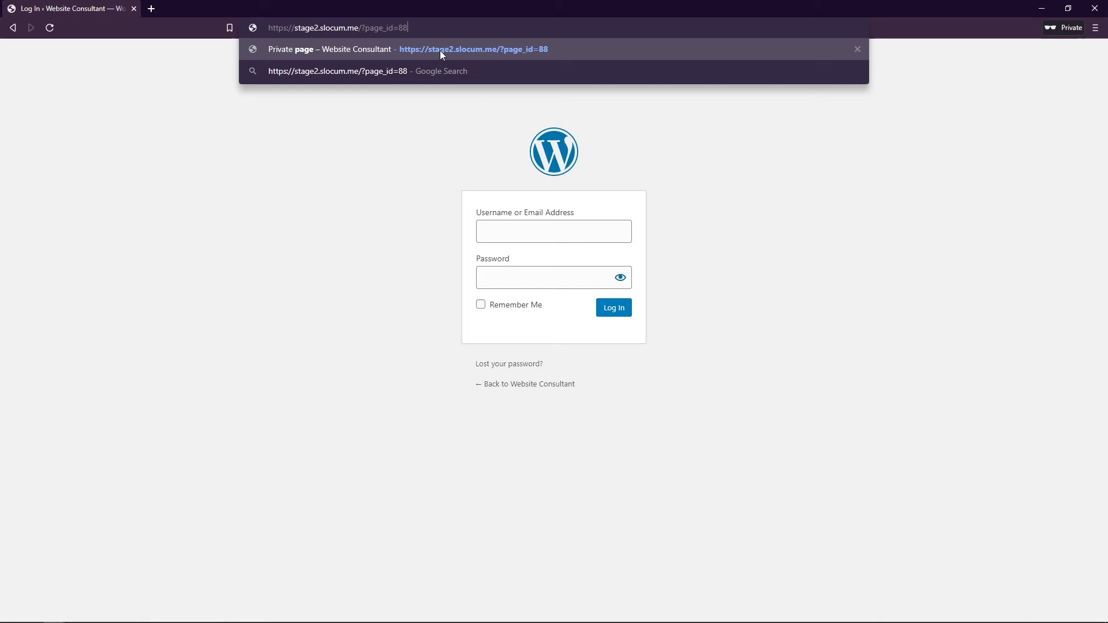
key("Return")
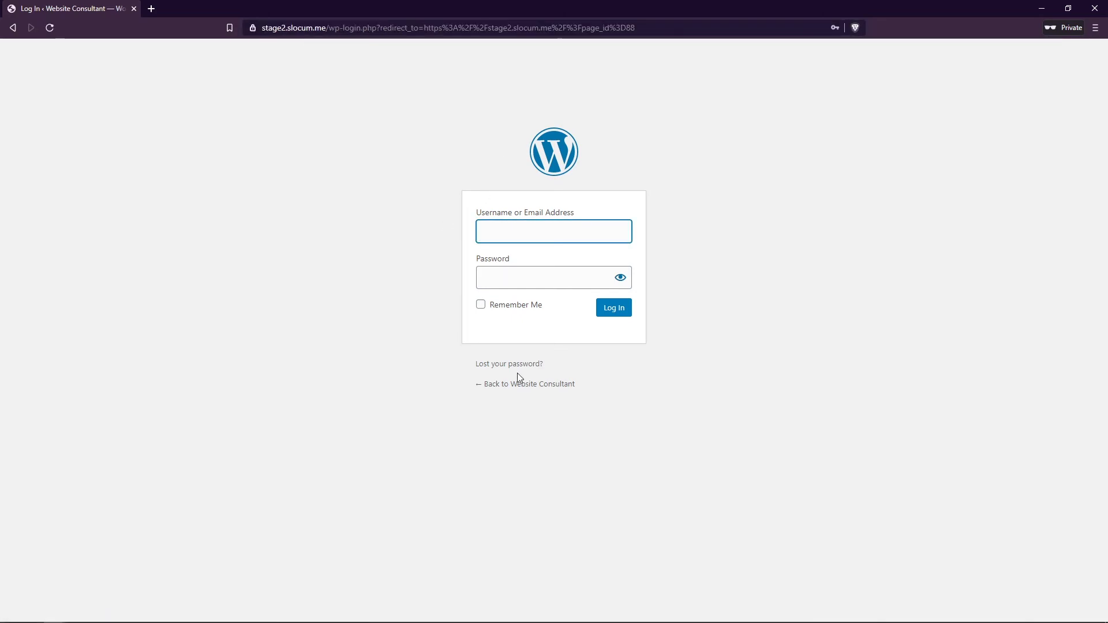
key("alt+Tab")
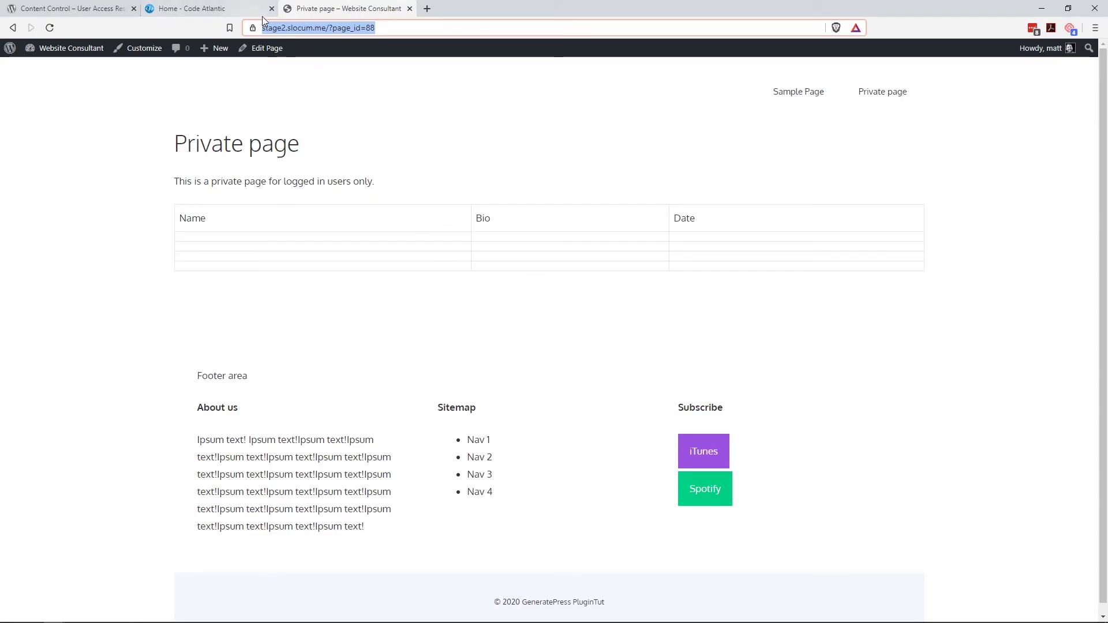
Reopen the board-members restriction from the Content Control settings
mouse_move(49, 50)
left_click(65, 71)
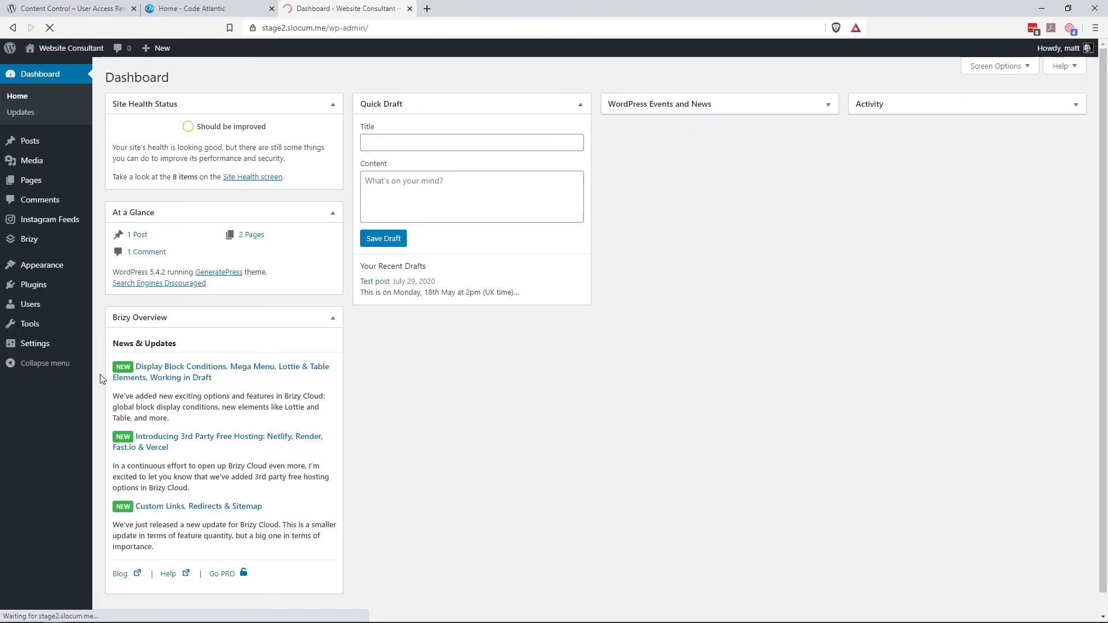
mouse_move(91, 350)
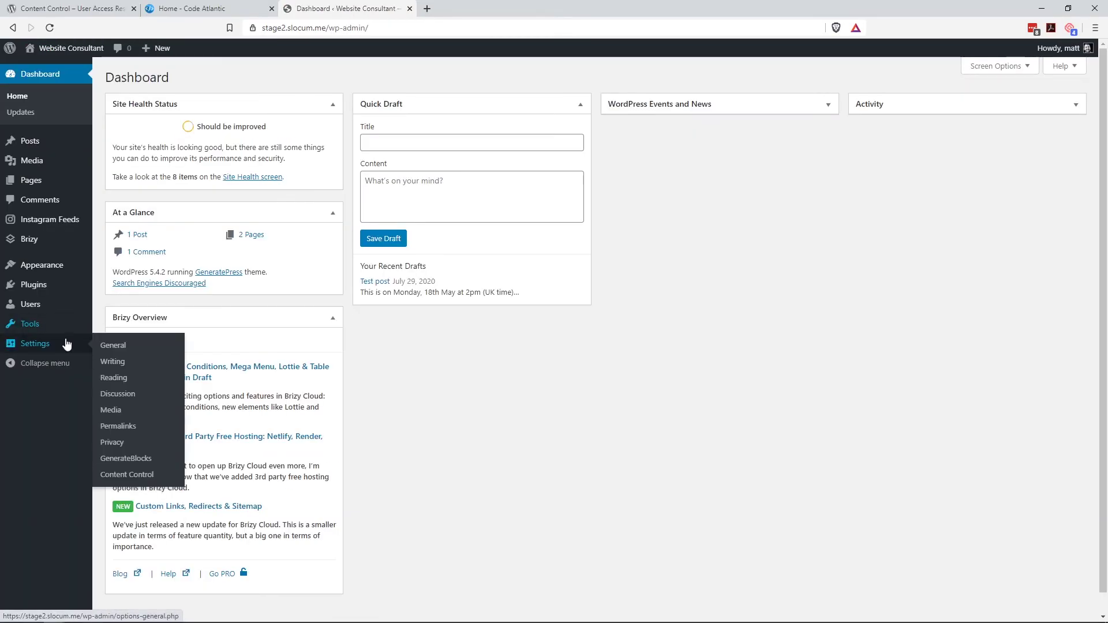
left_click(124, 474)
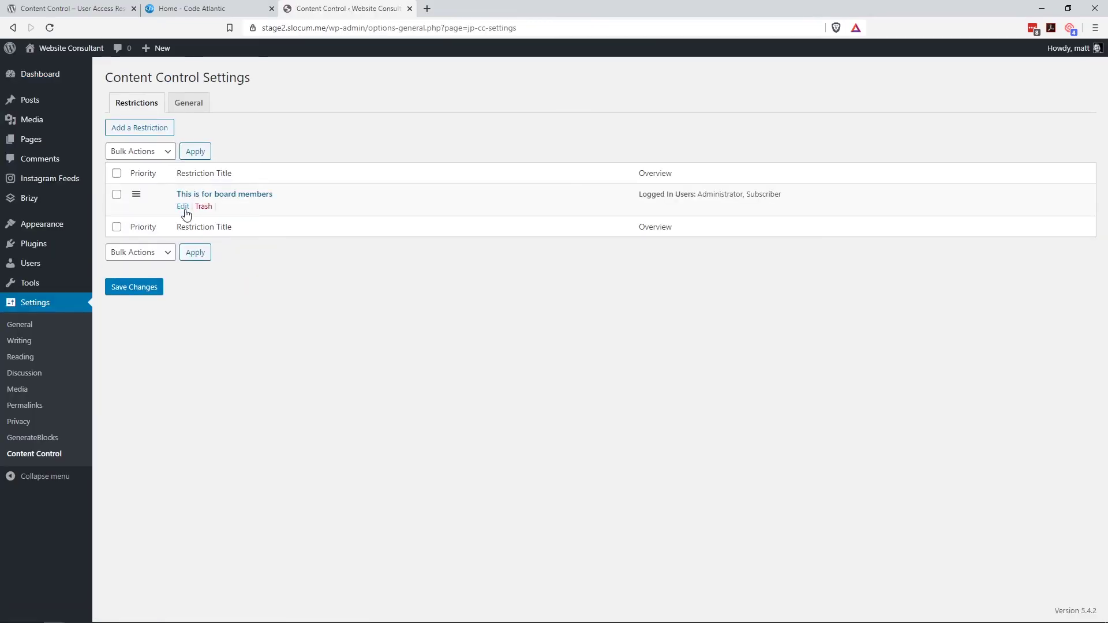
left_click(184, 210)
Protect with a Custom Message overriding the default: 'This is locked down to PluginTut users', then update
left_click(421, 129)
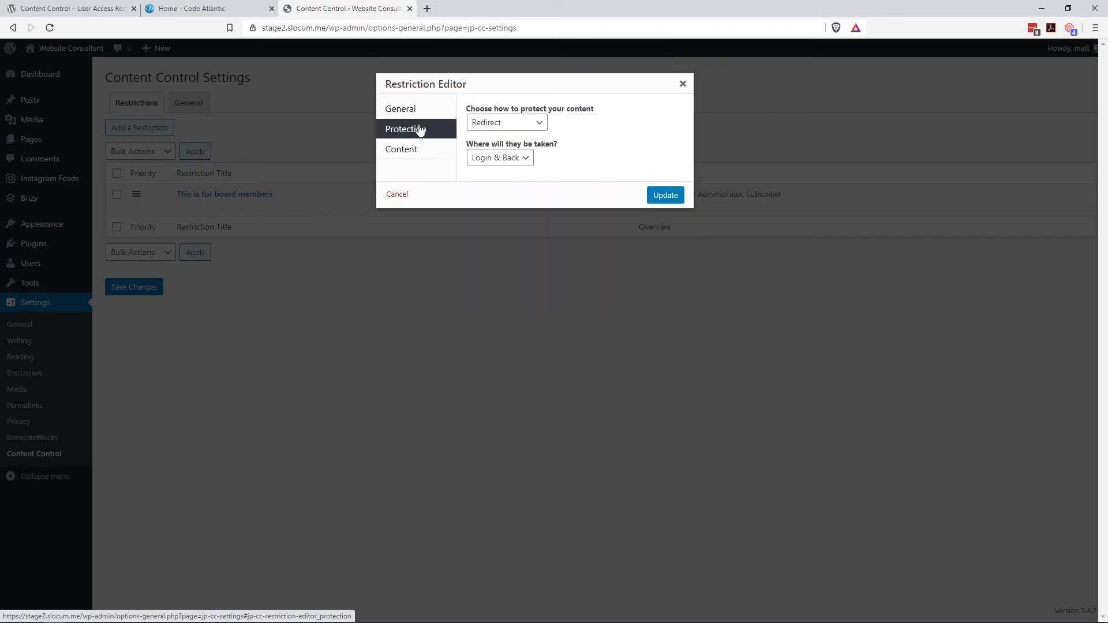
left_click(504, 123)
left_click(503, 138)
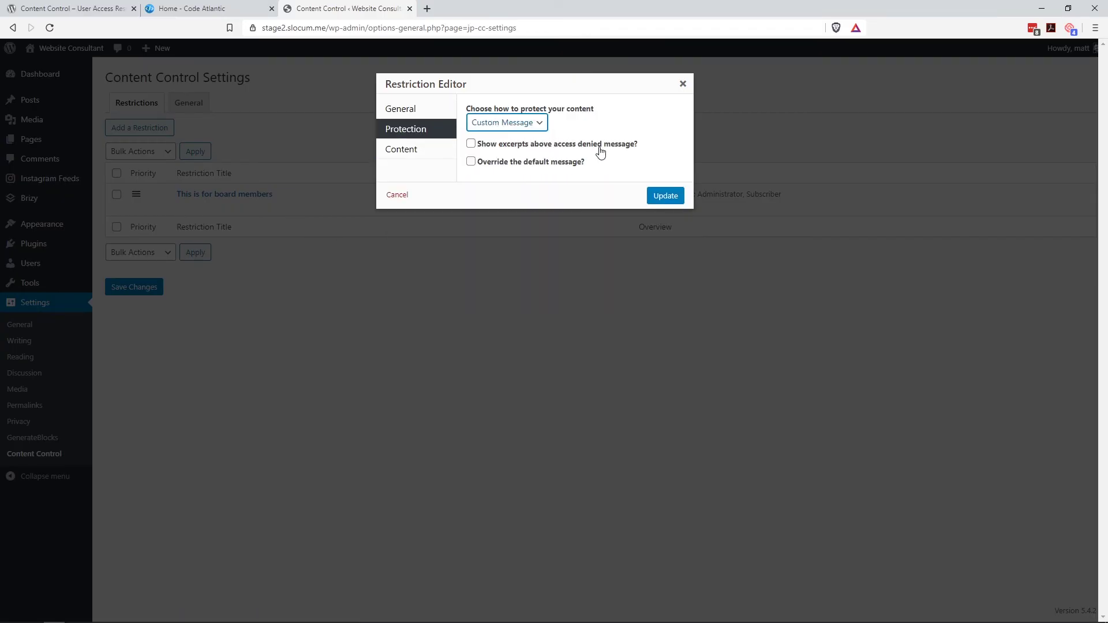
left_click_drag(513, 166, 510, 166)
left_click(471, 163)
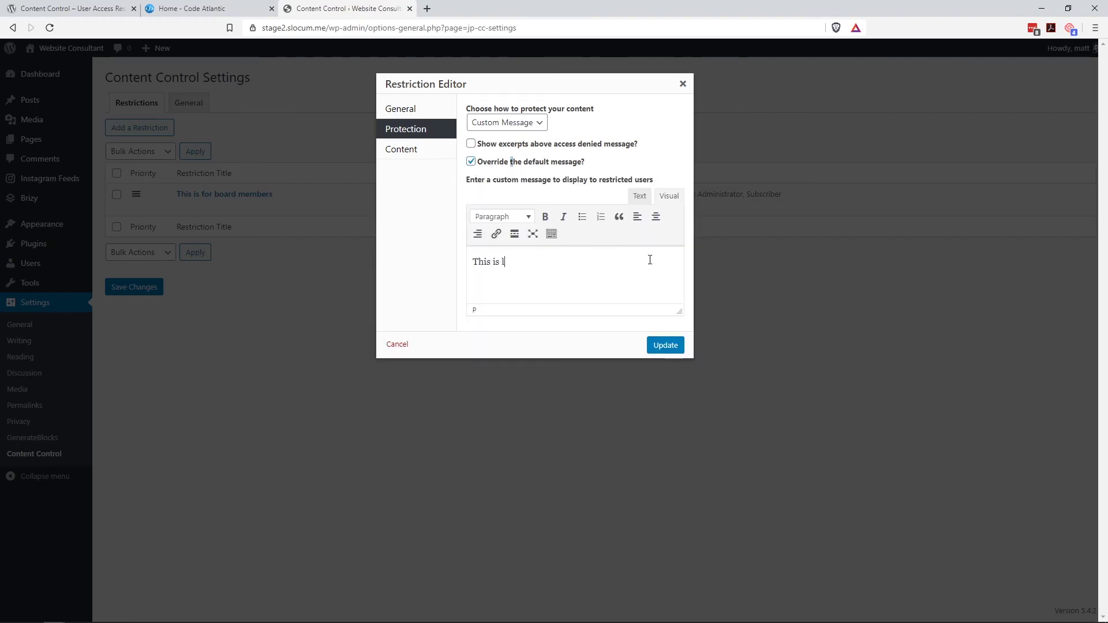
type("This is locked down to PluginTut users!")
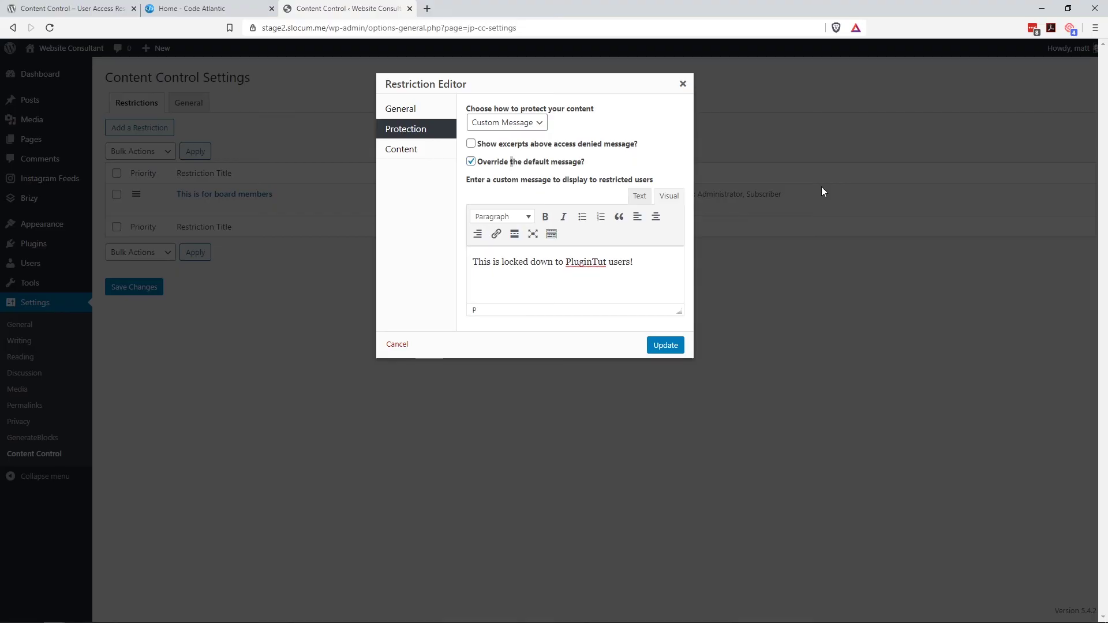
left_click(665, 345)
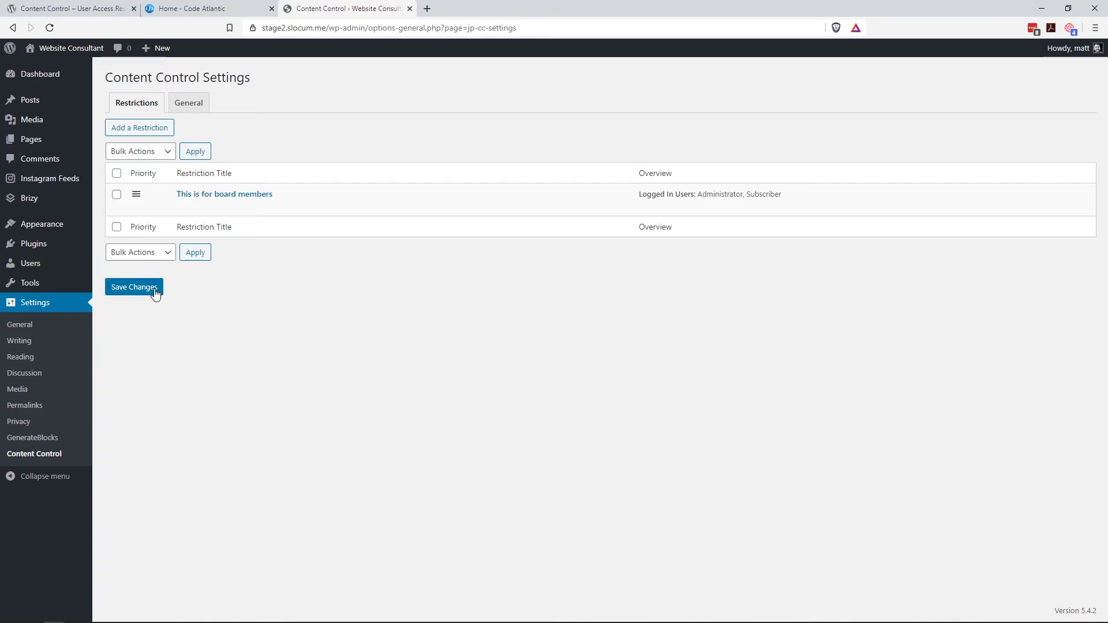
Save the settings and verify a logged-out visitor to Private page sees the locked-down message
left_click(134, 287)
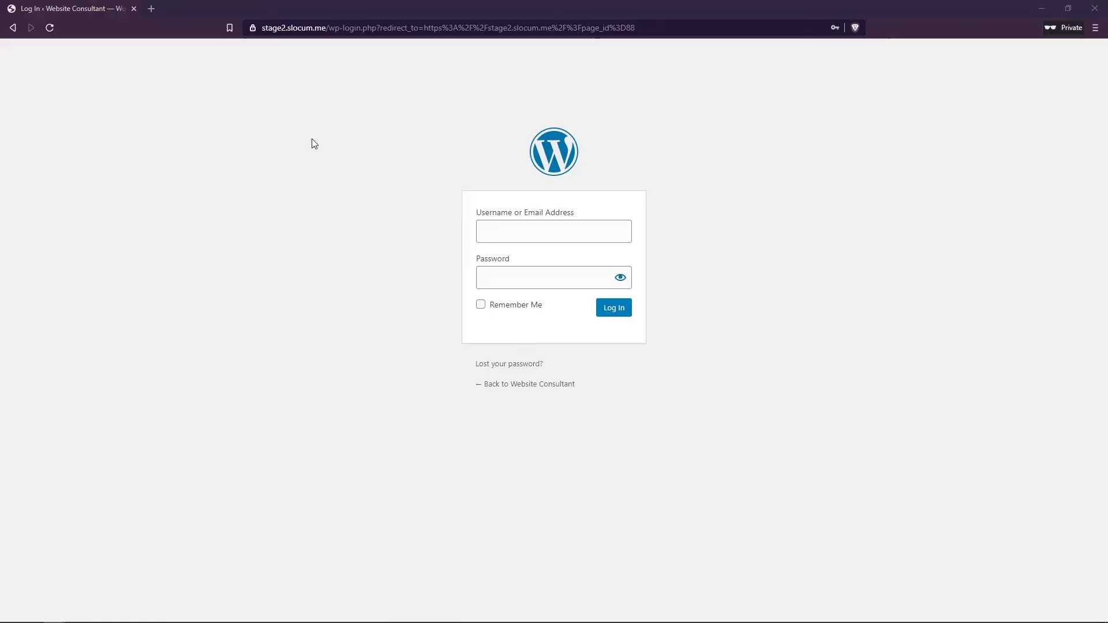
left_click(311, 139)
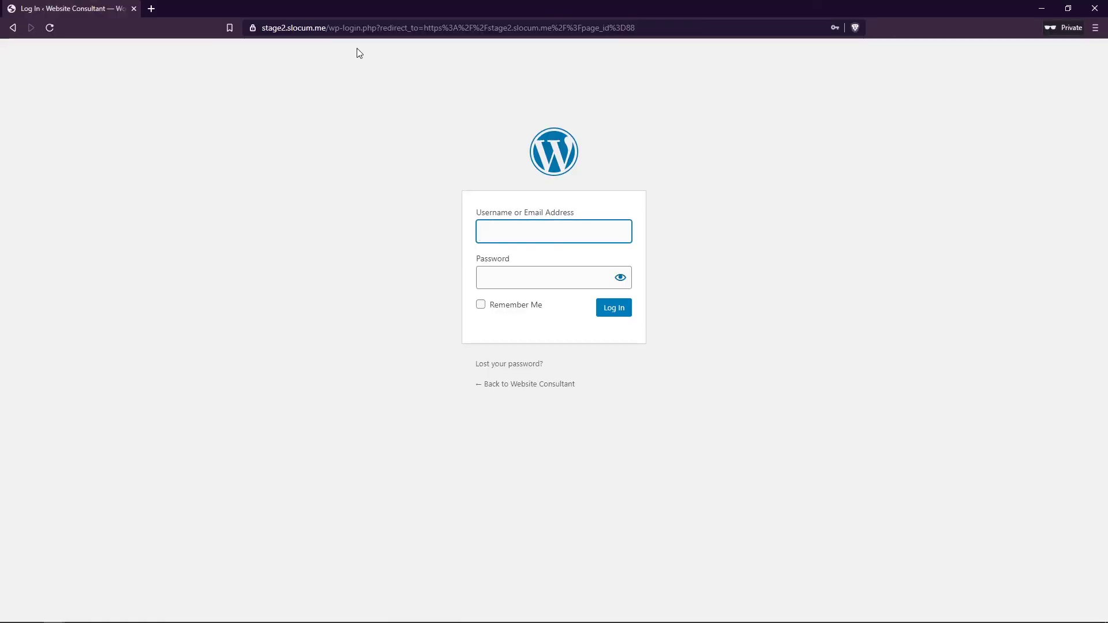
left_click(318, 27)
key("ctrl+v")
key("Return")
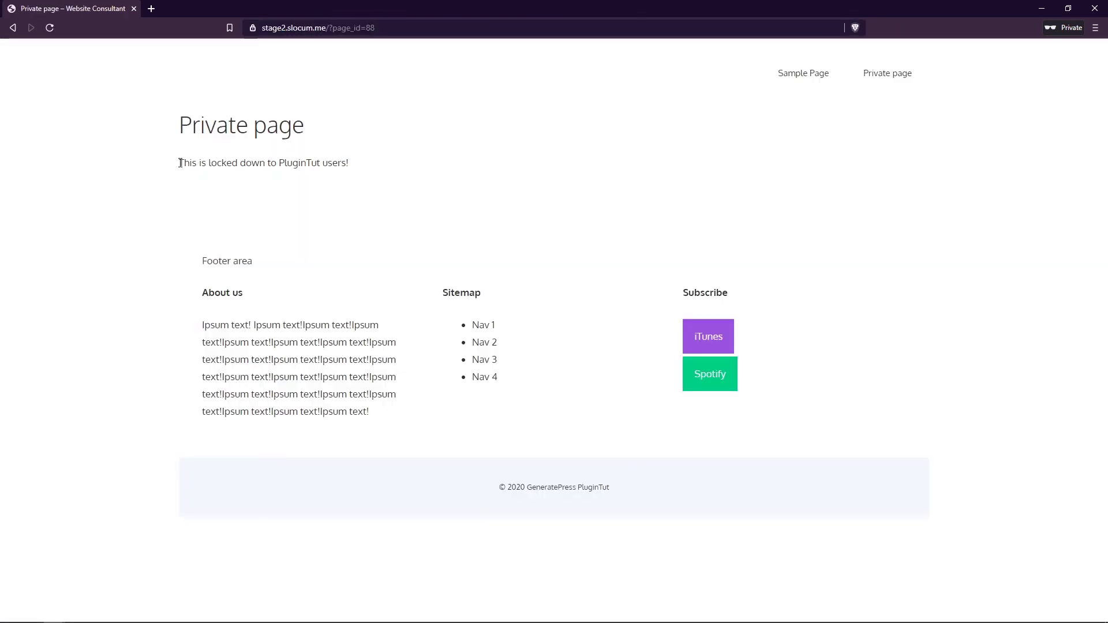
left_click_drag(180, 163, 354, 171)
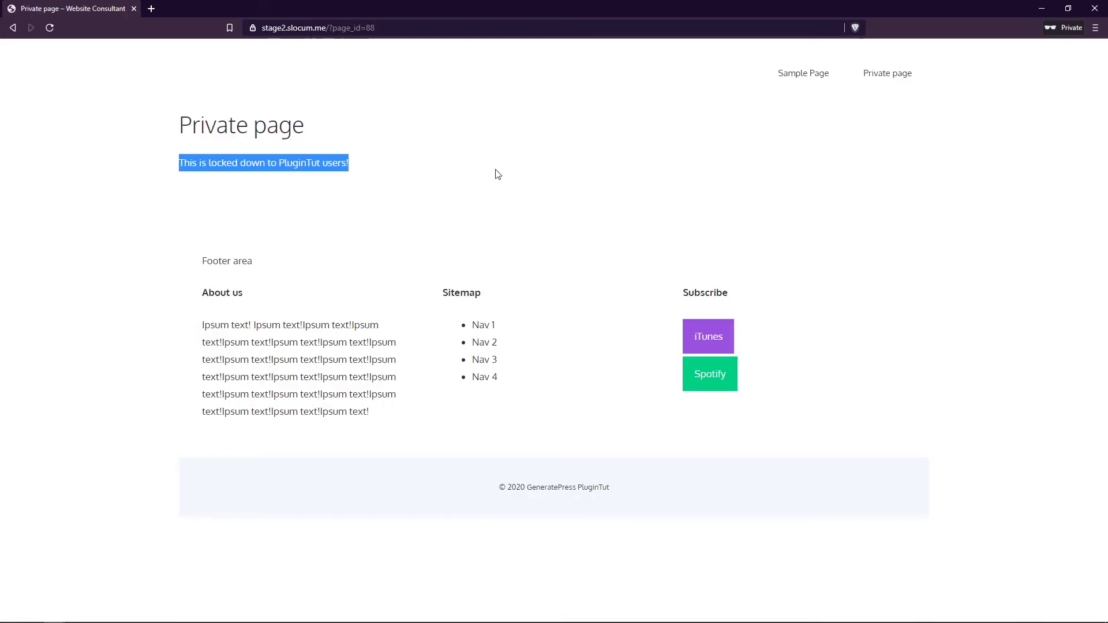
key("alt+Tab")
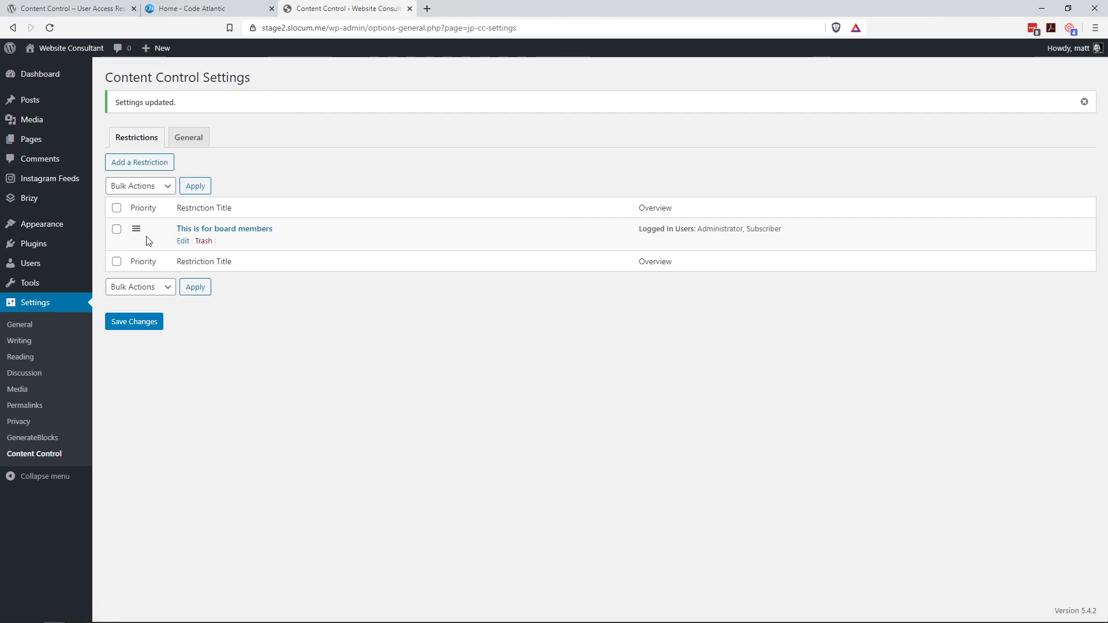
mouse_move(136, 228)
left_mouse_down()
mouse_move(136, 243)
mouse_move(136, 230)
left_mouse_up()
left_click(186, 135)
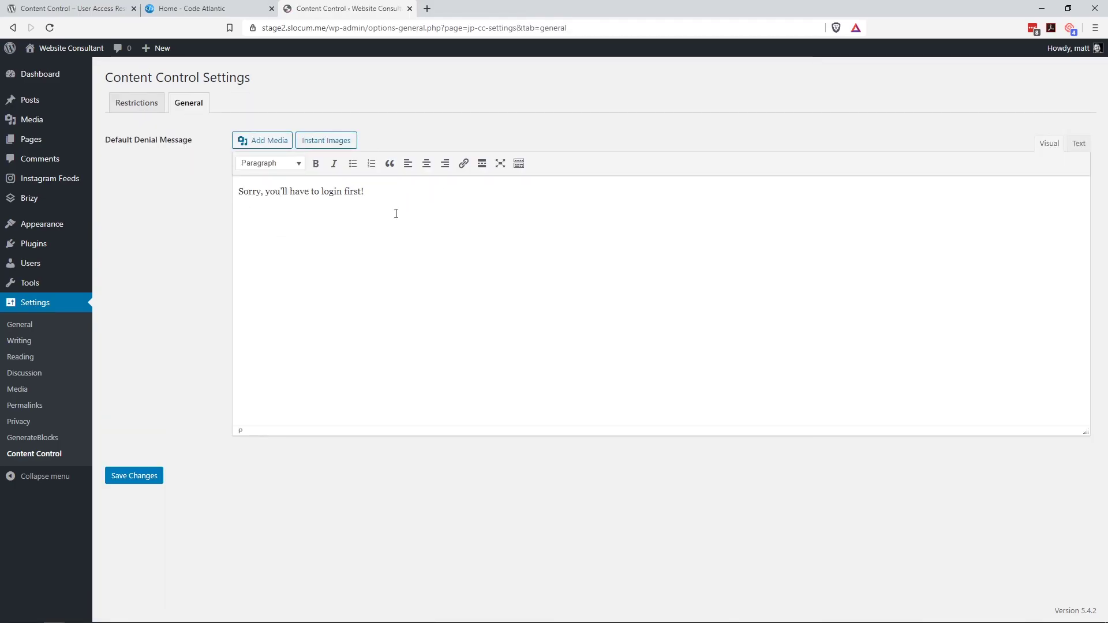
left_click(411, 200)
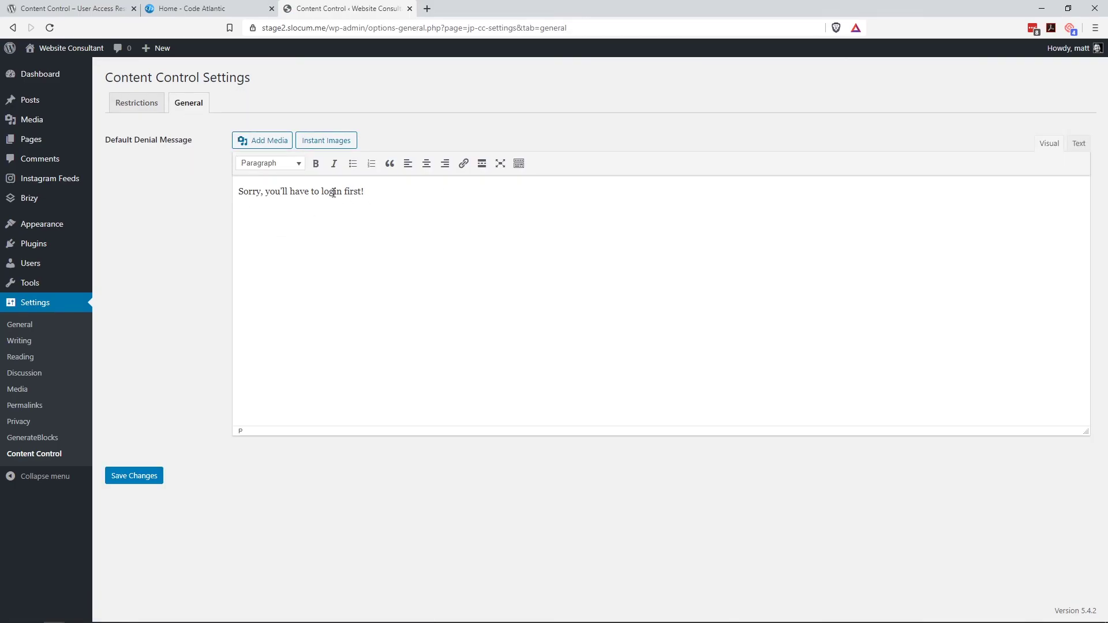
left_click(137, 104)
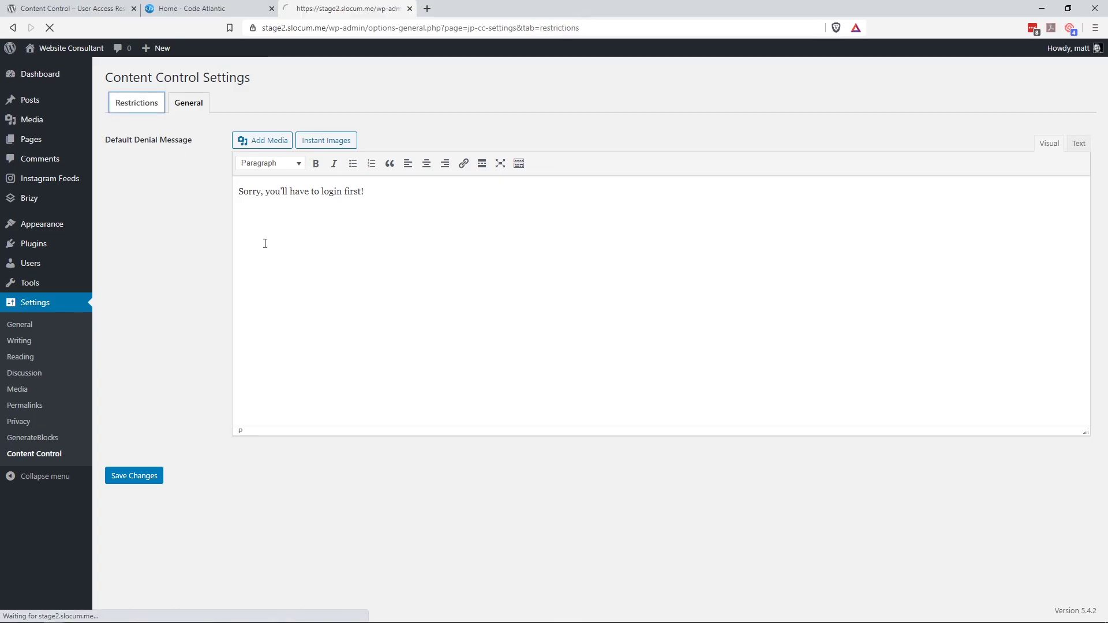
mouse_move(429, 204)
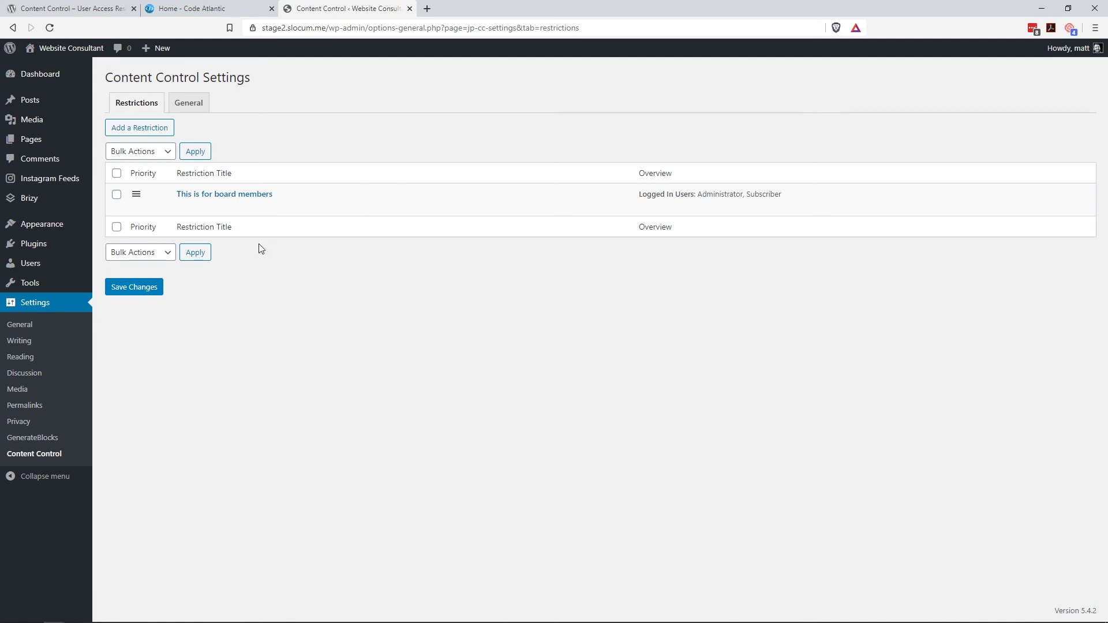
Return to the WordPress.org Content Control plugin page and scroll back to its top banner
mouse_move(172, 208)
left_click(24, 9)
scroll(257, 375, "down", 9)
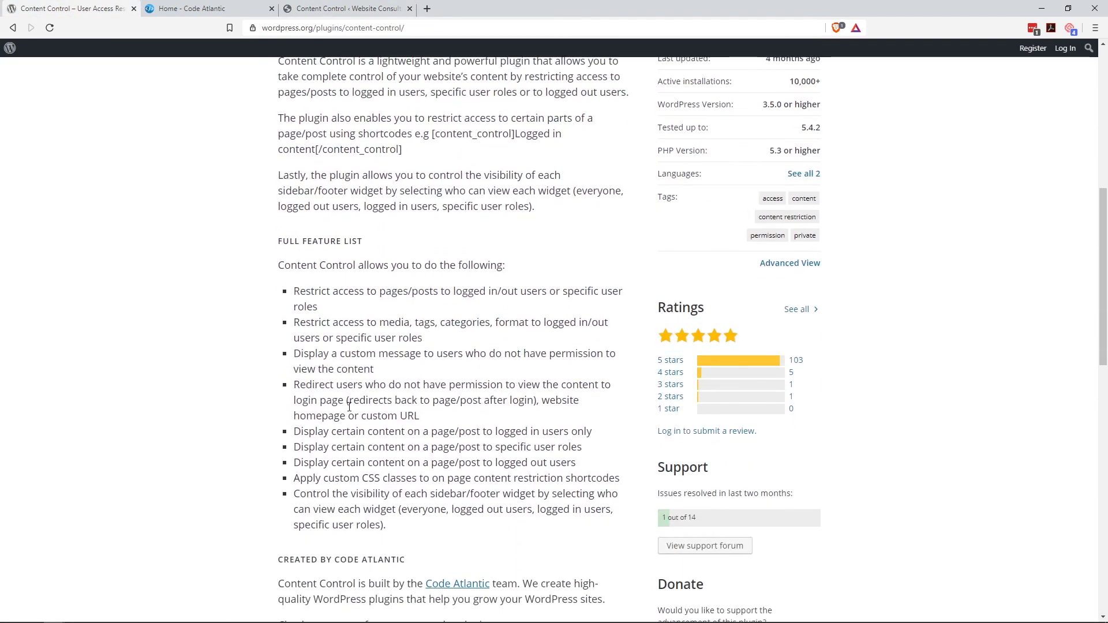
scroll(372, 412, "up", 6)
scroll(372, 413, "up", 3)
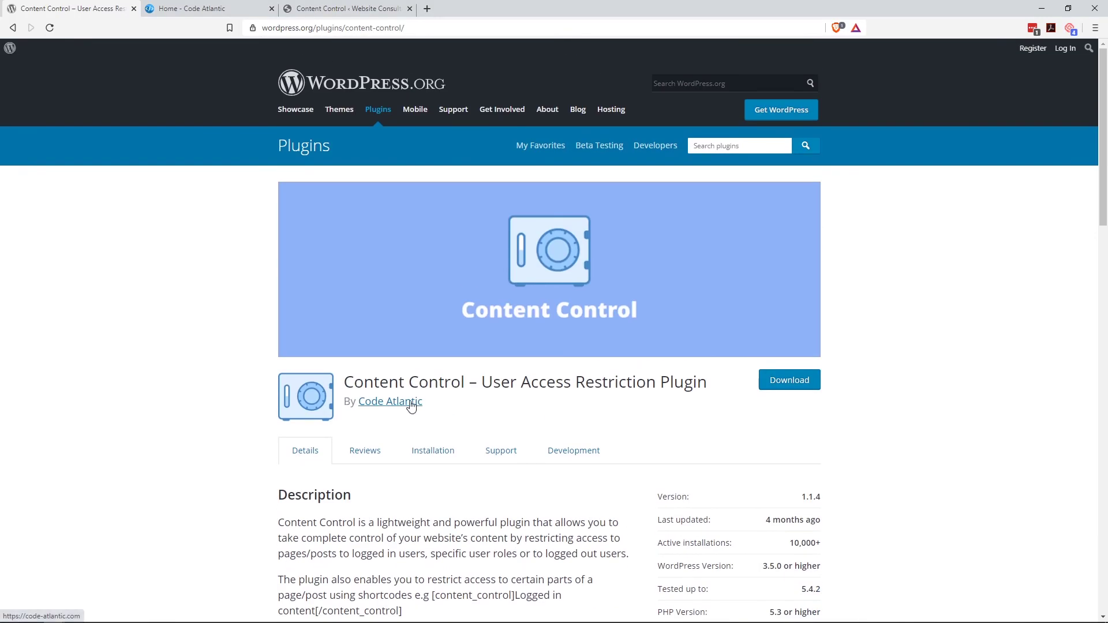